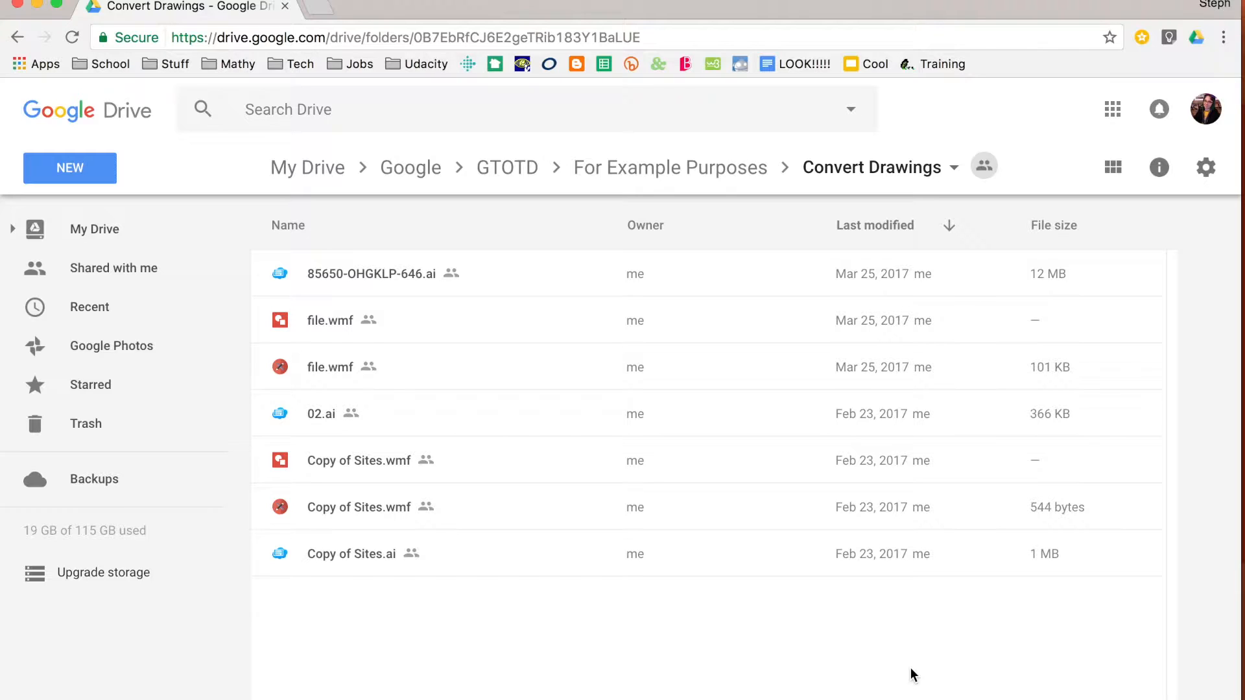
key(super+r)
click(330, 15)
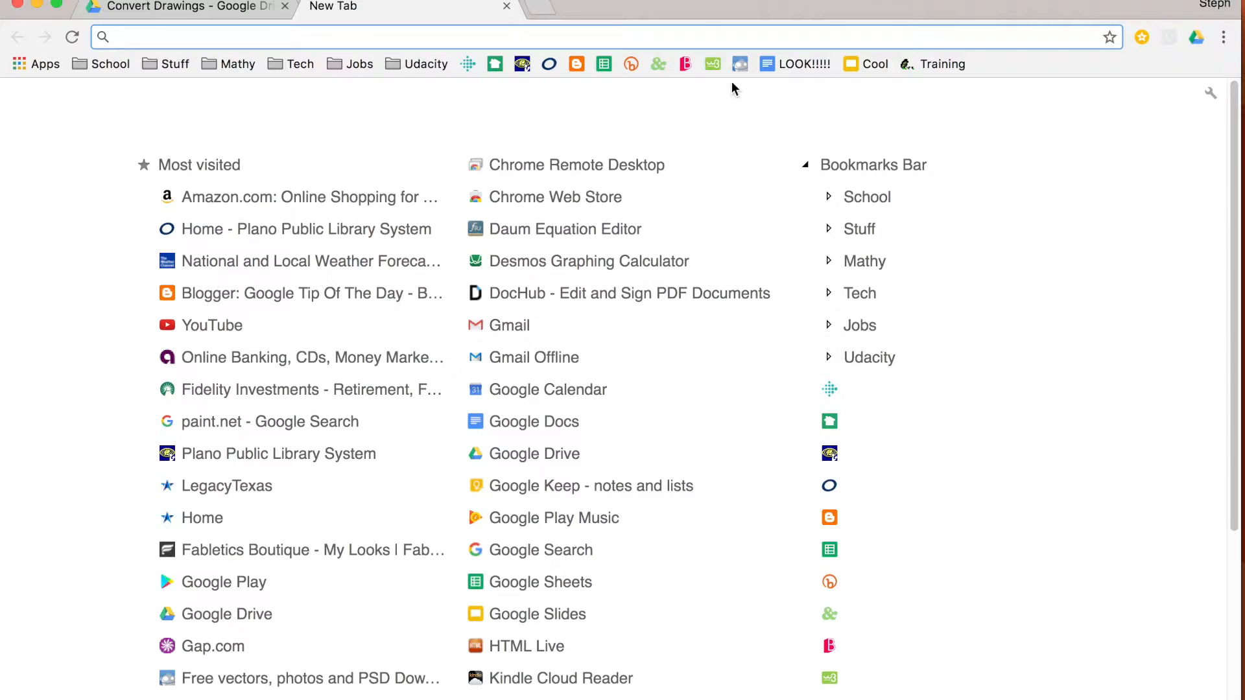
click(739, 64)
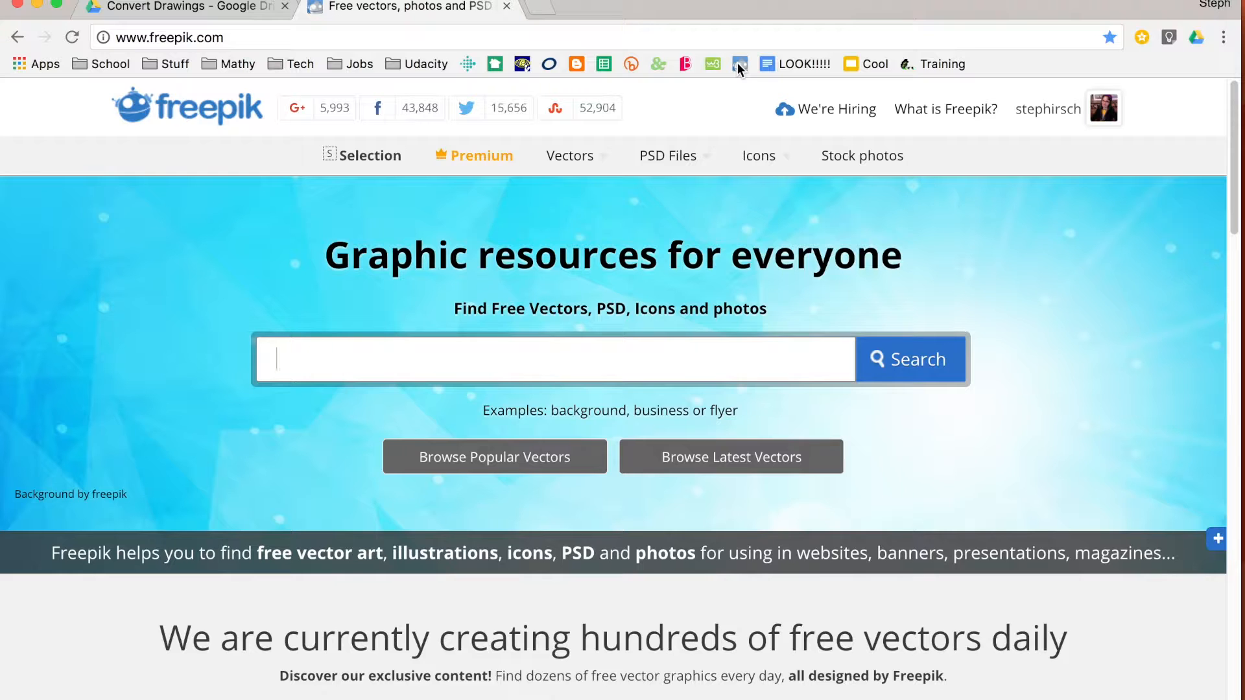
click(591, 170)
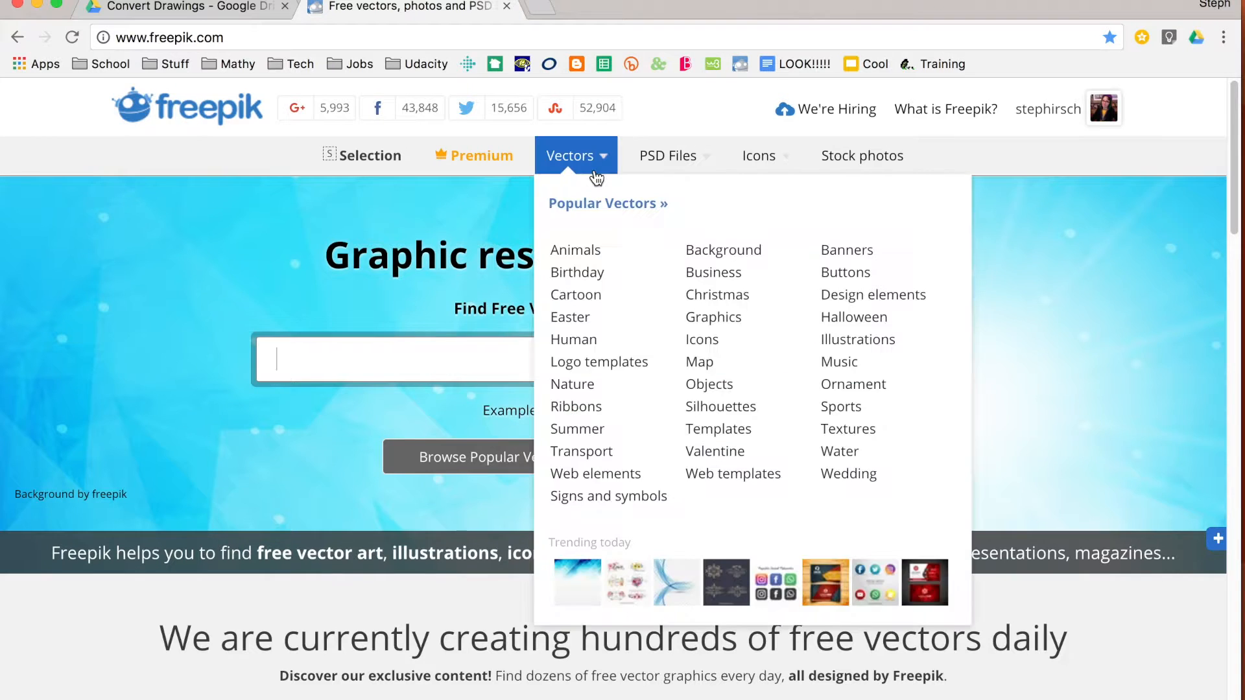
scroll(632, 175, down, 1)
scroll(149, 272, down, 3)
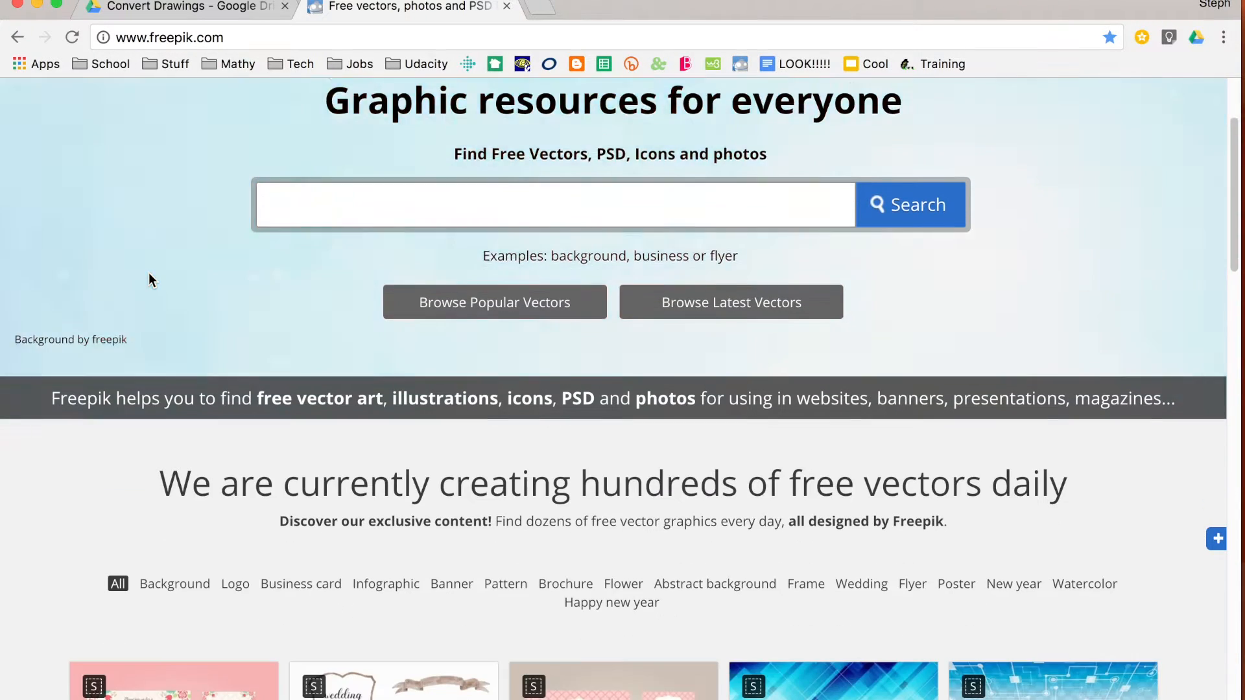
scroll(149, 273, up, 3)
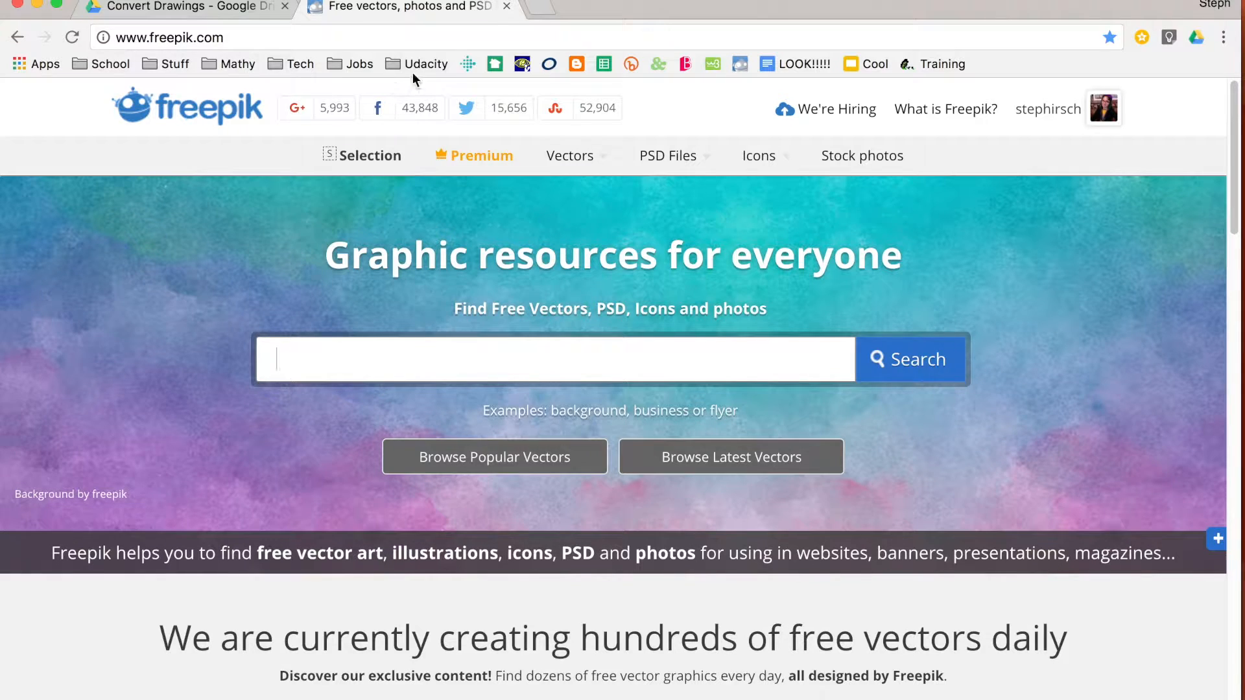
click(507, 6)
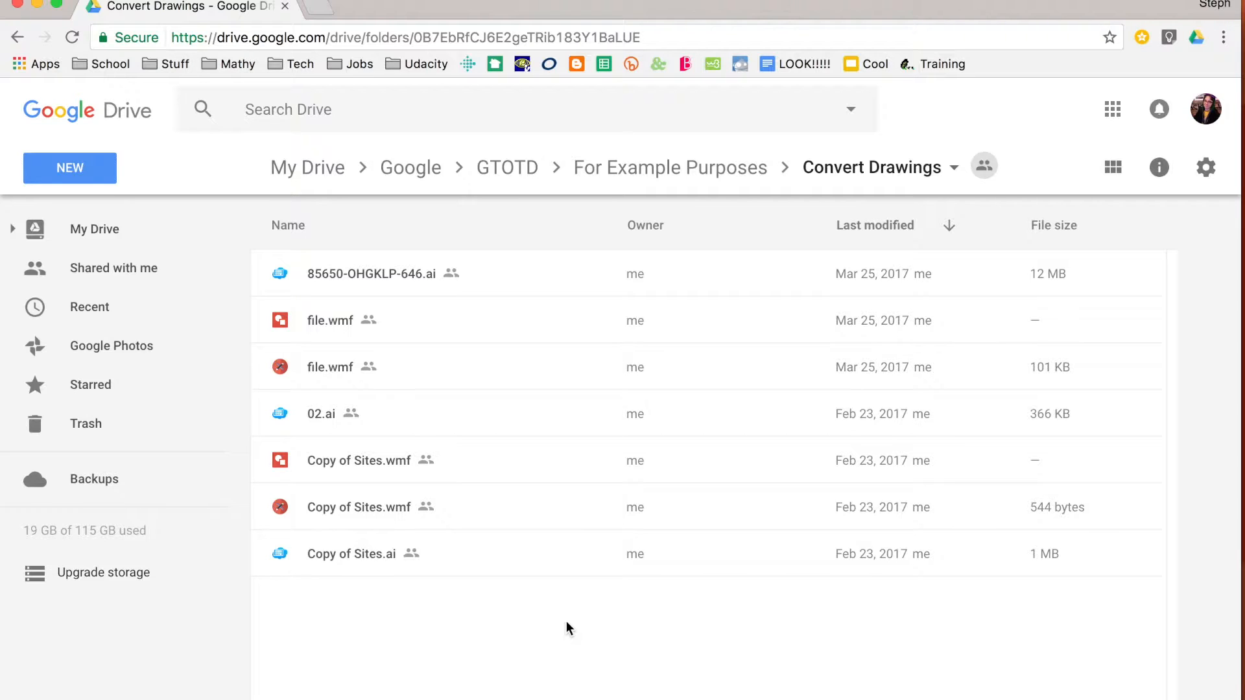
click(324, 13)
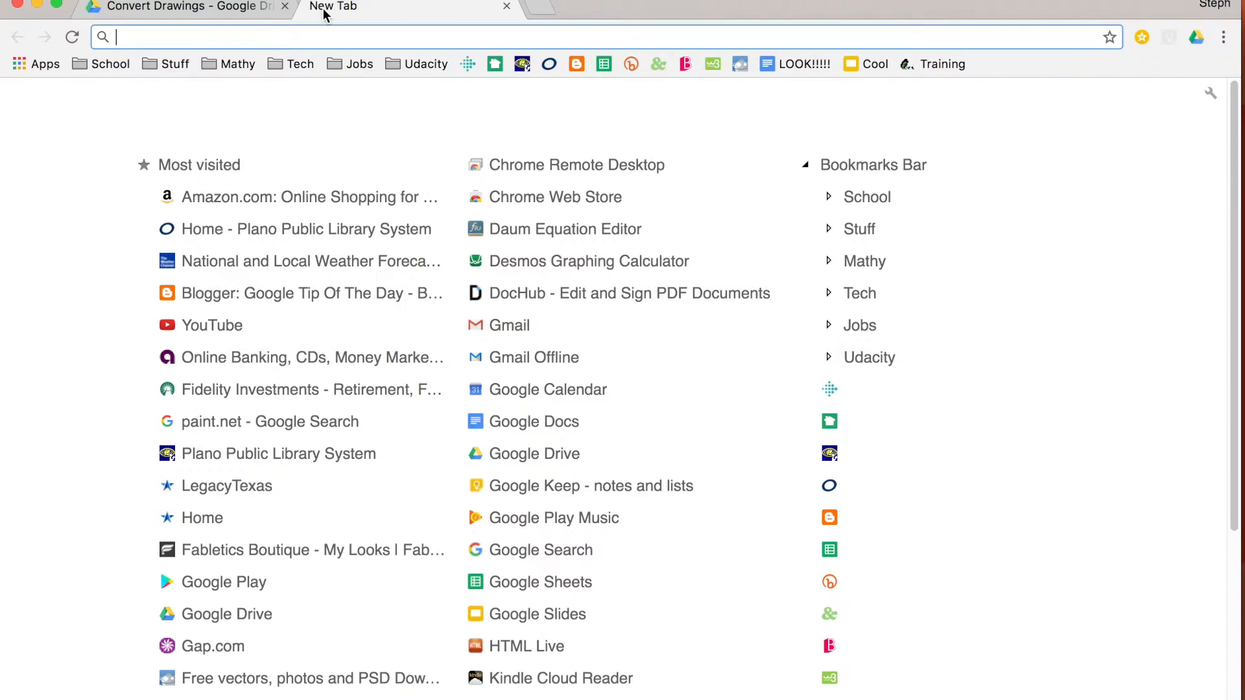
text(cloudconvert)
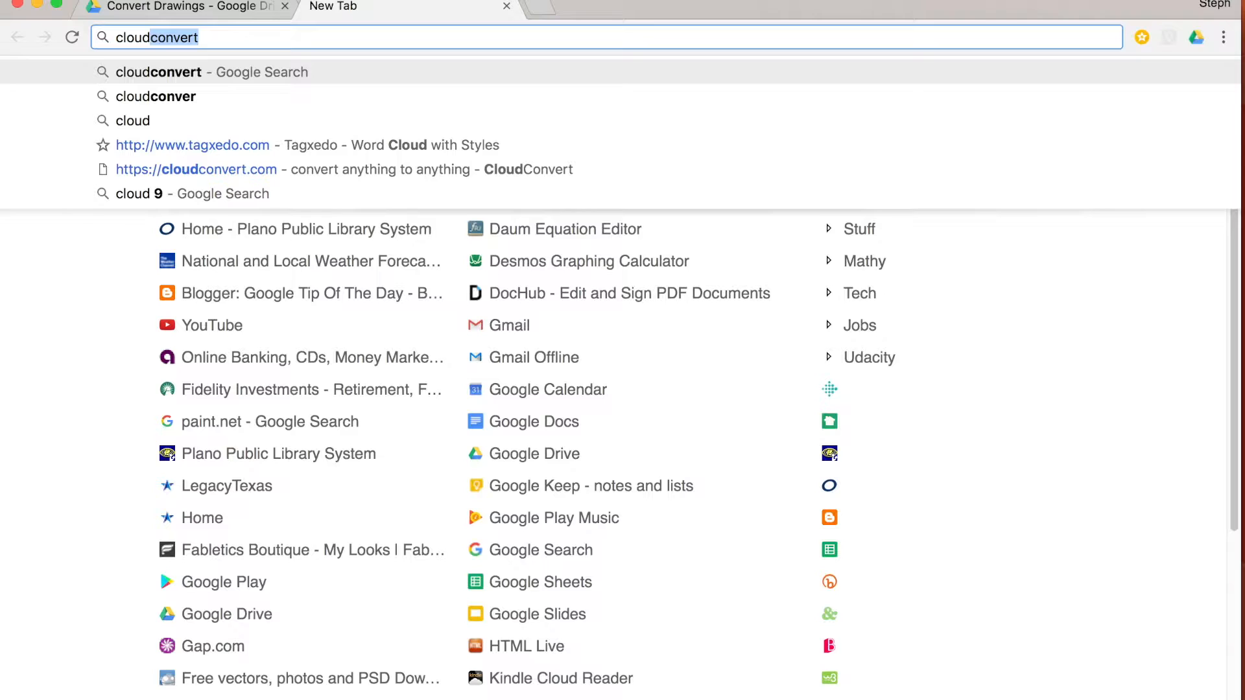
key(Down)
key(Down)
key(Down)
key(Down)
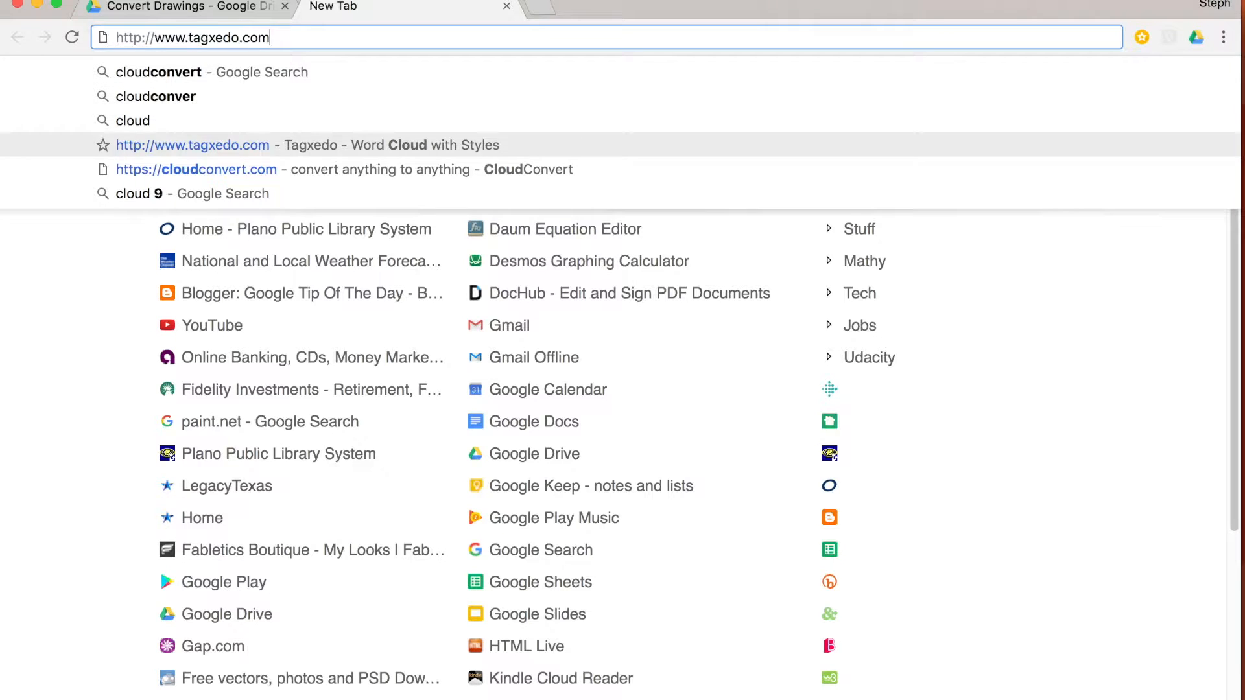
key(Return)
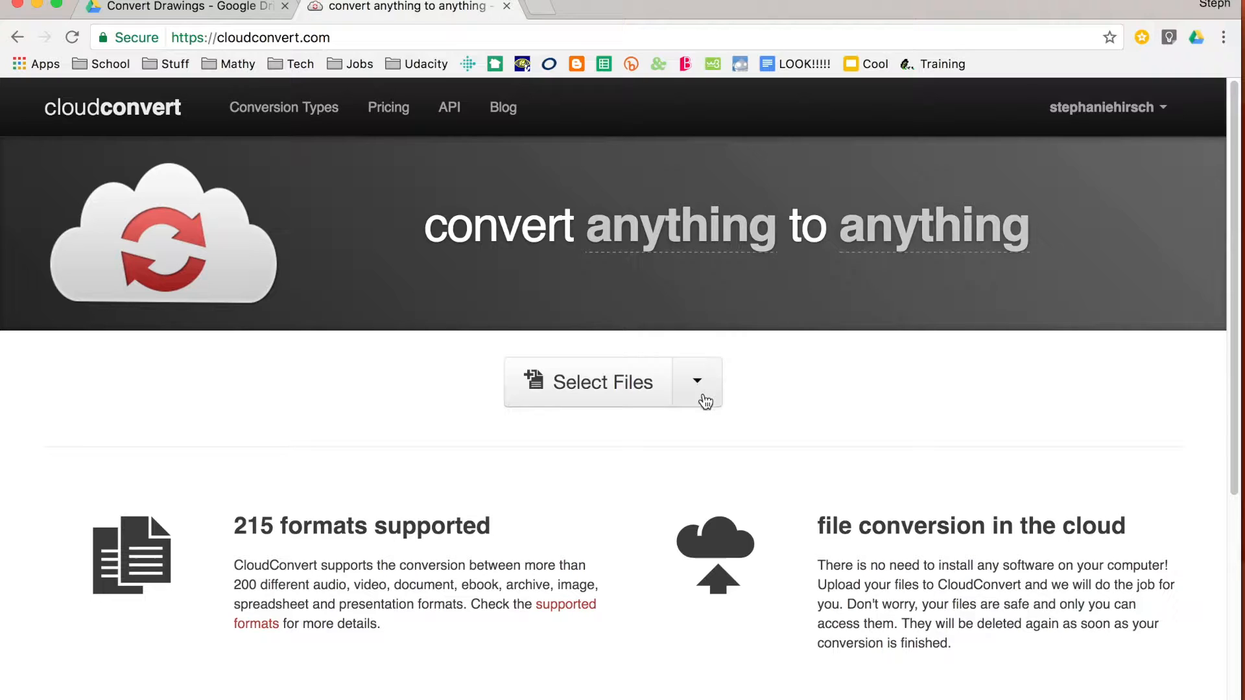
Add the file 85650-OHGKLP-646.ai from the Desktop folder for conversion.
click(601, 386)
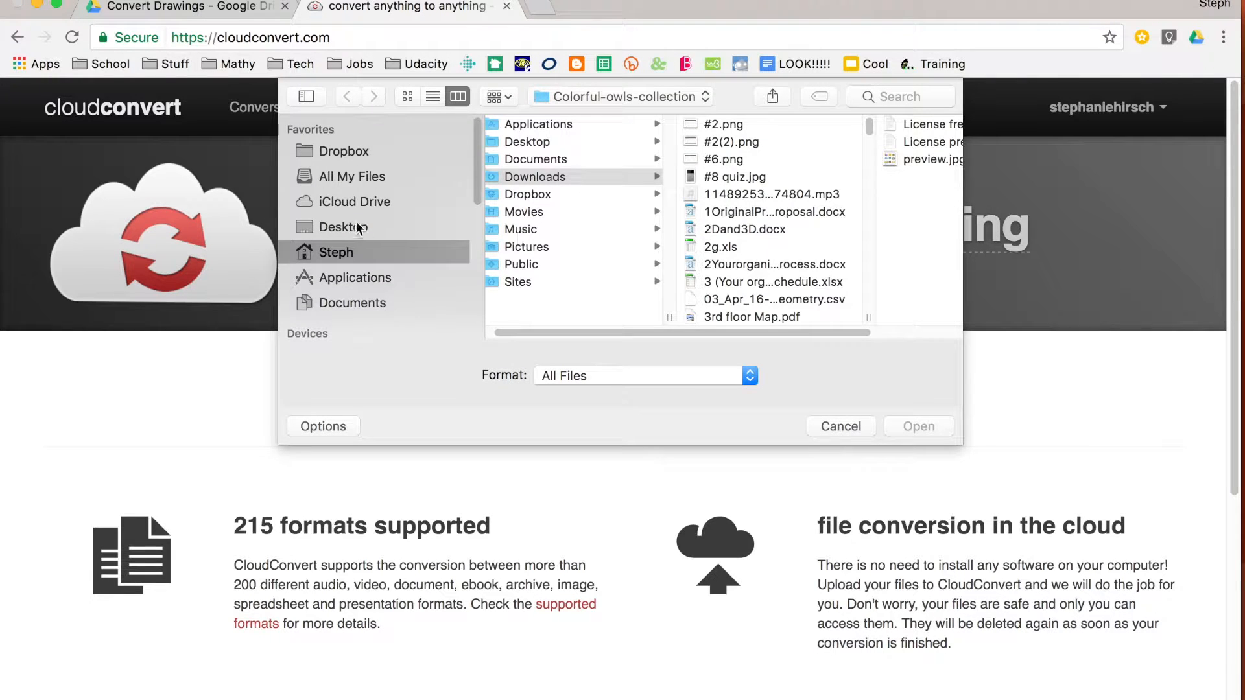
click(358, 228)
click(590, 123)
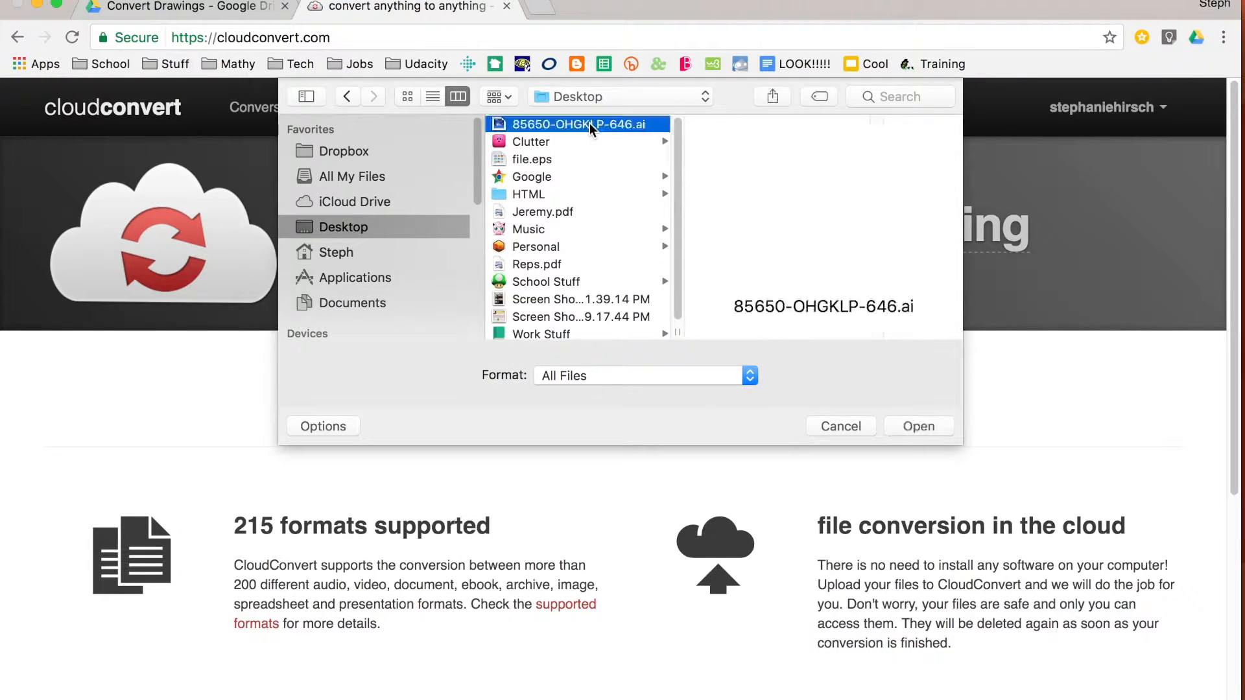
click(923, 428)
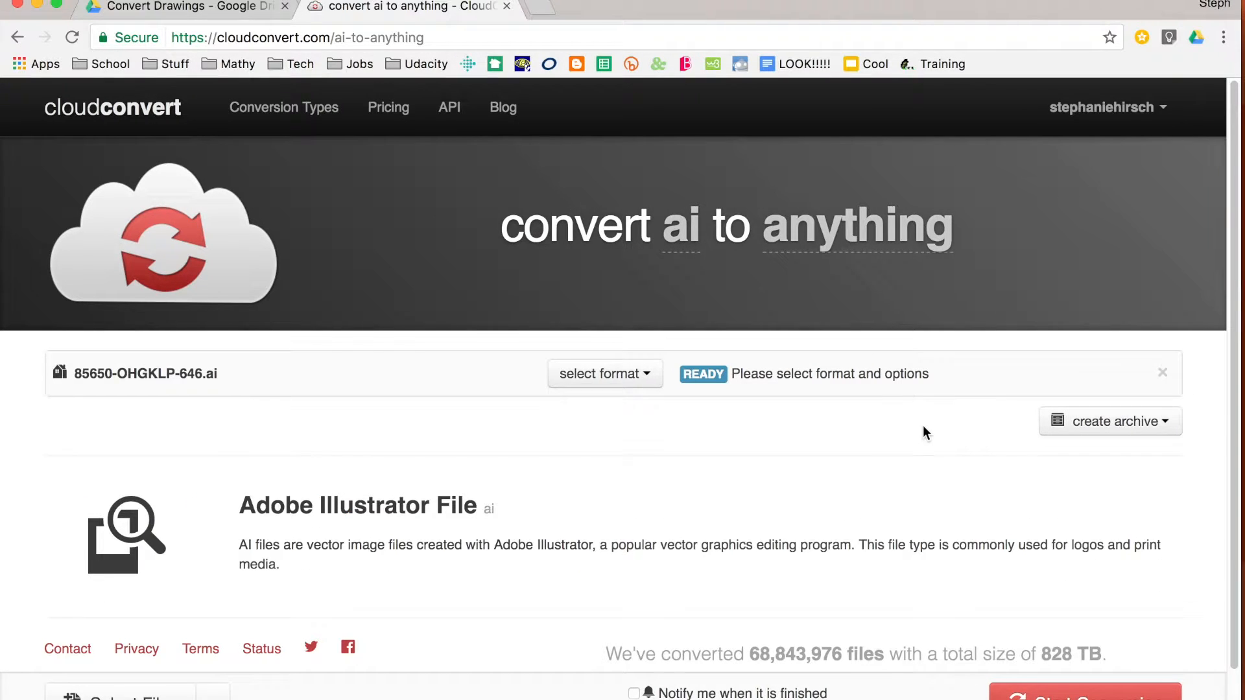
Choose the vector format wmf as output for the file and start the conversion.
click(629, 379)
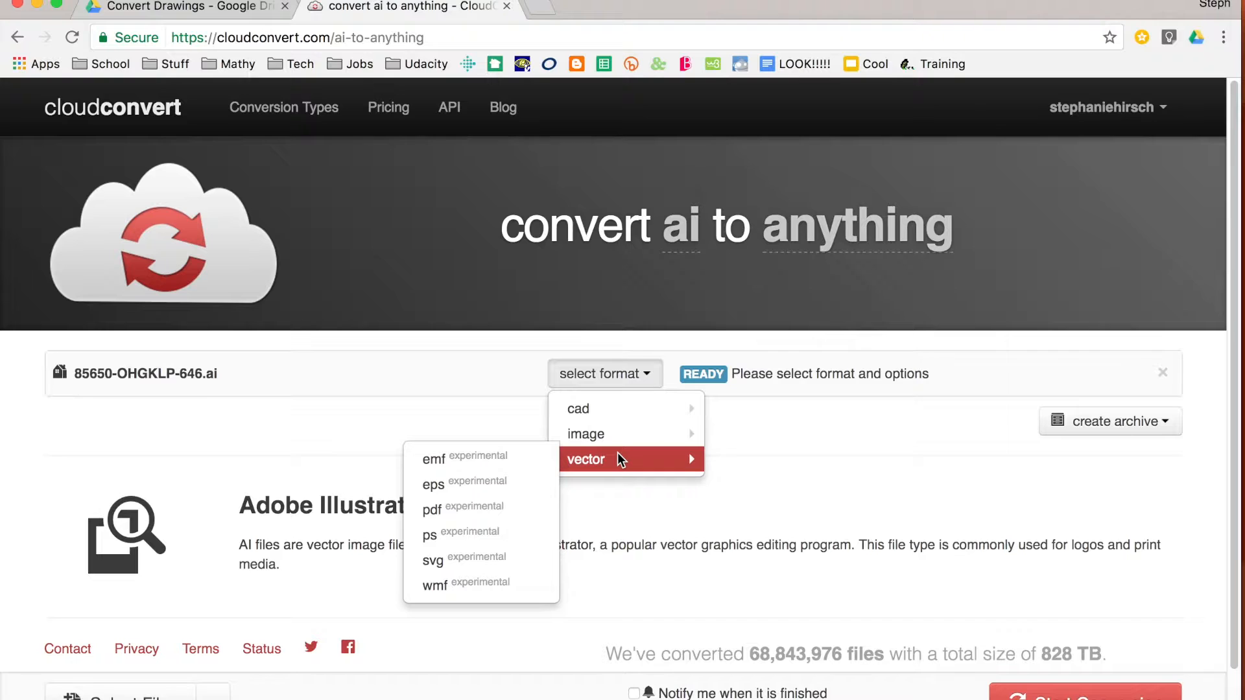
mouse_move(589, 456)
click(491, 582)
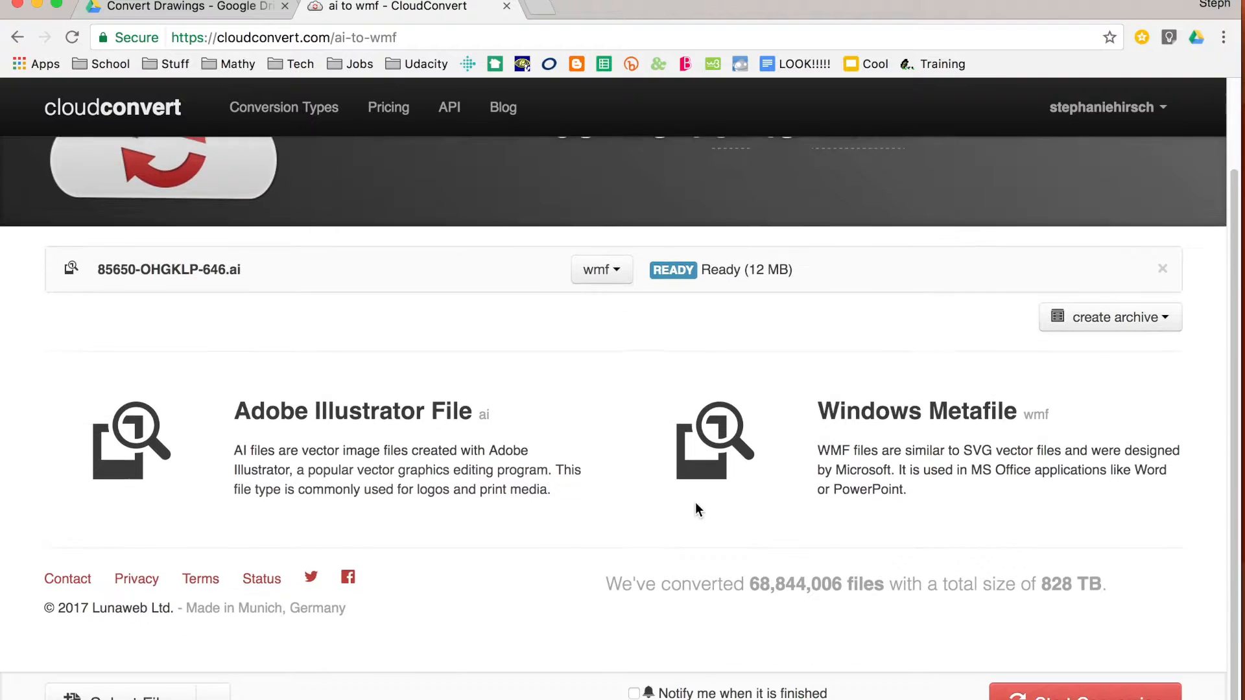
click(1037, 692)
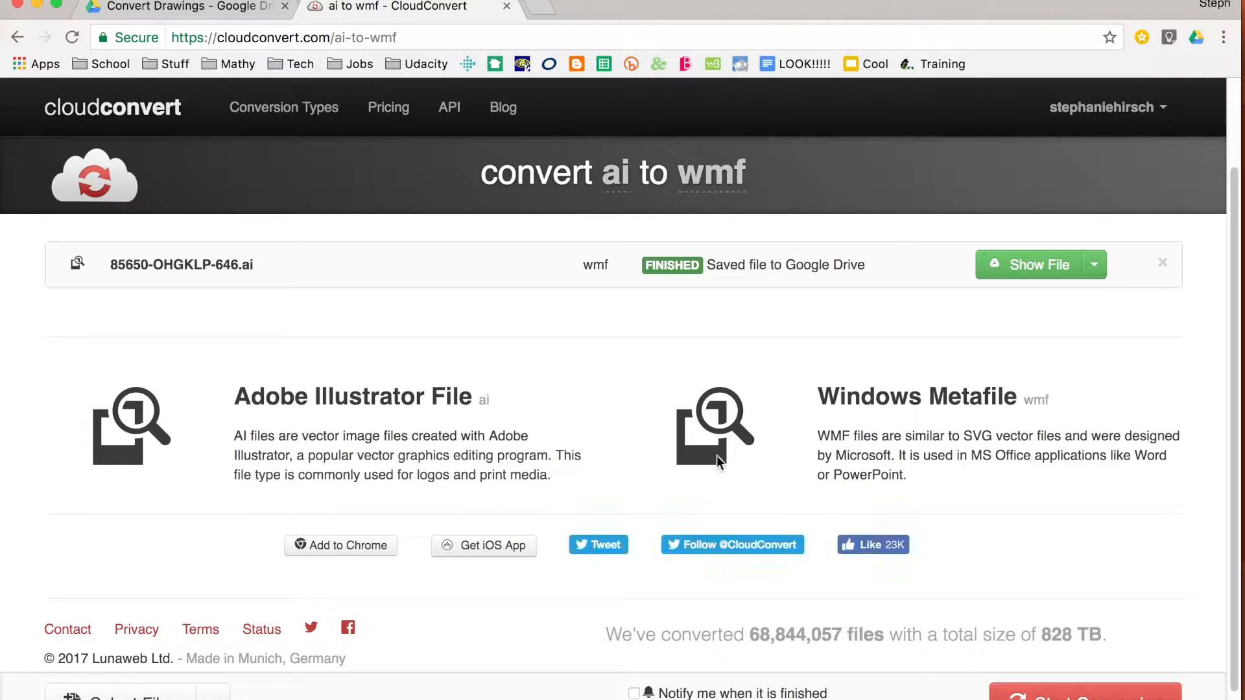
View the converted file 85650-OHGKLP-646.wmf in Google Drive, and close its page.
click(1000, 265)
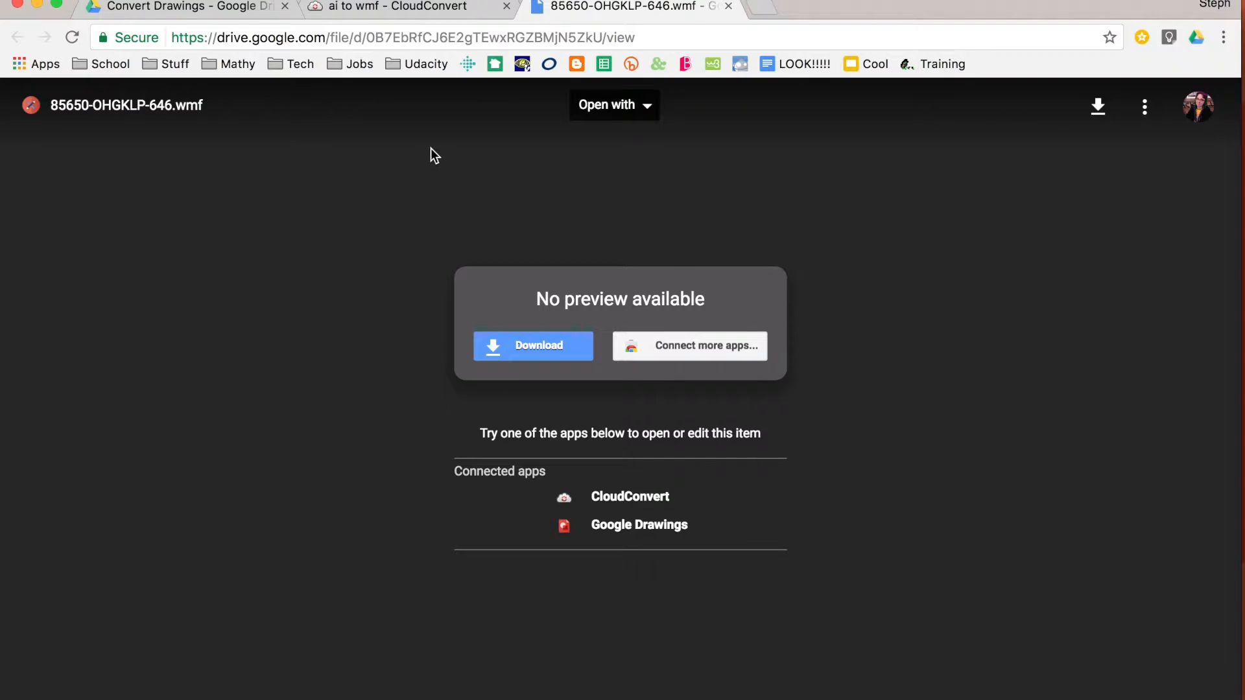
click(638, 37)
click(637, 37)
key(BackSpace)
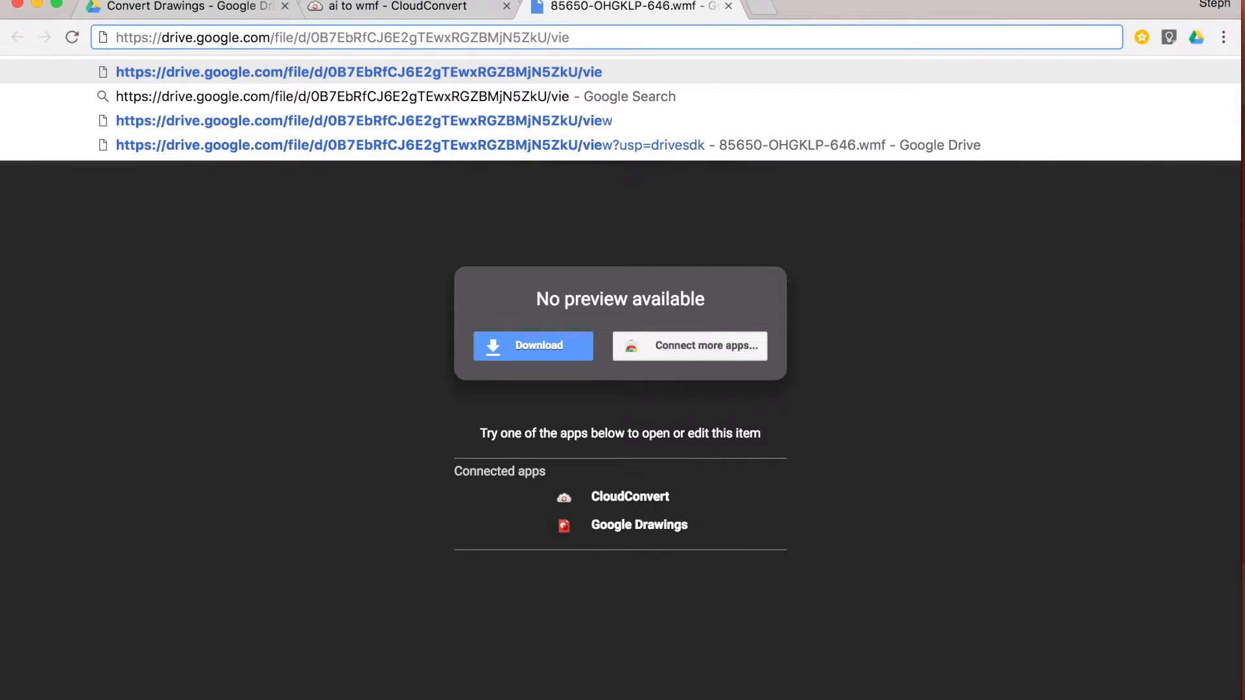
click(728, 6)
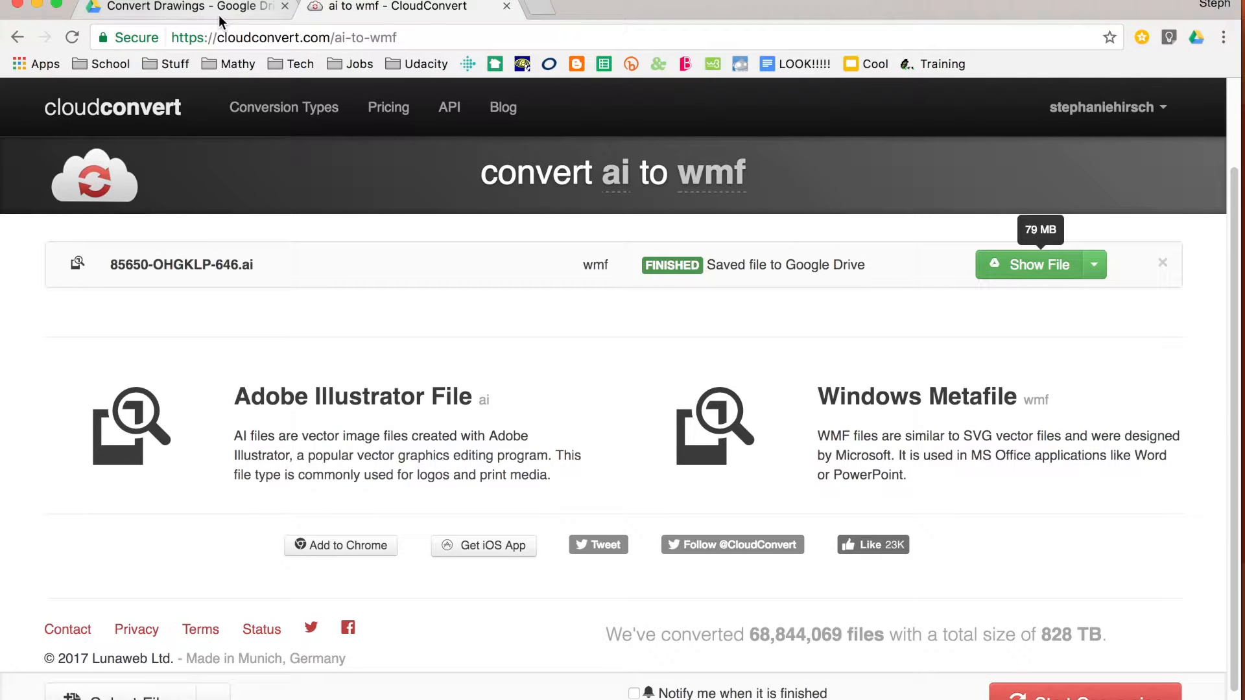
Return to the Convert Drawings folder in Google Drive and look through the additional apps offered for creating new items.
click(221, 19)
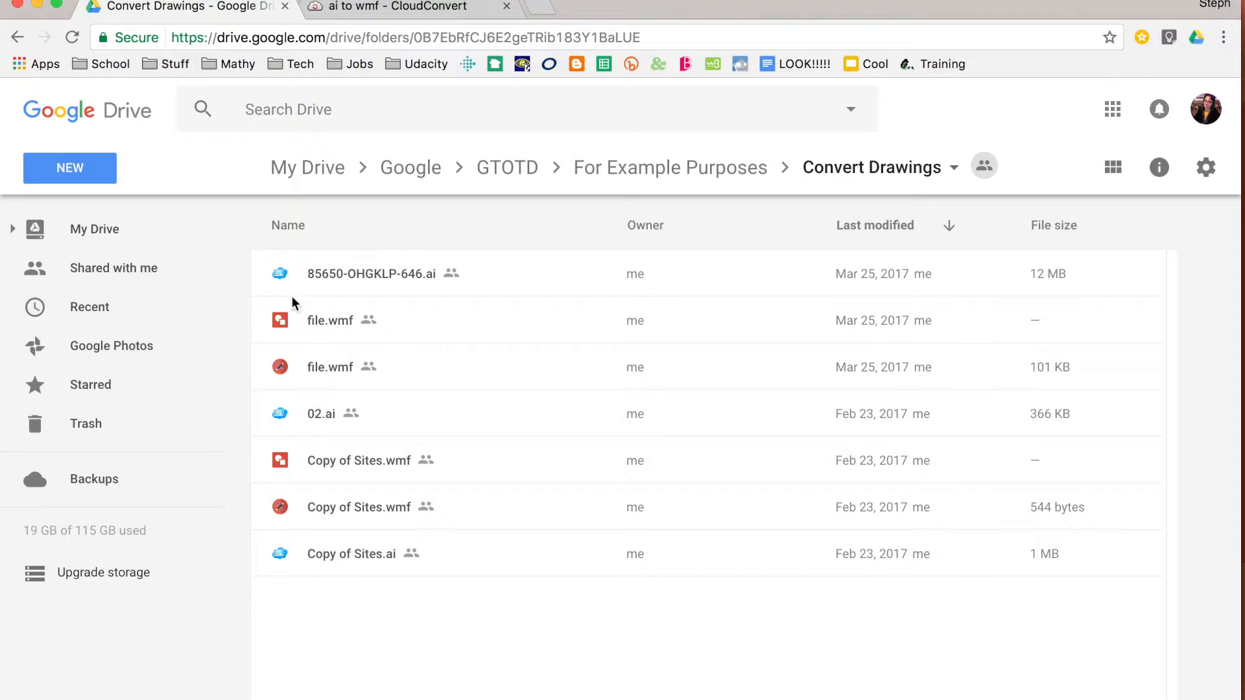
click(102, 173)
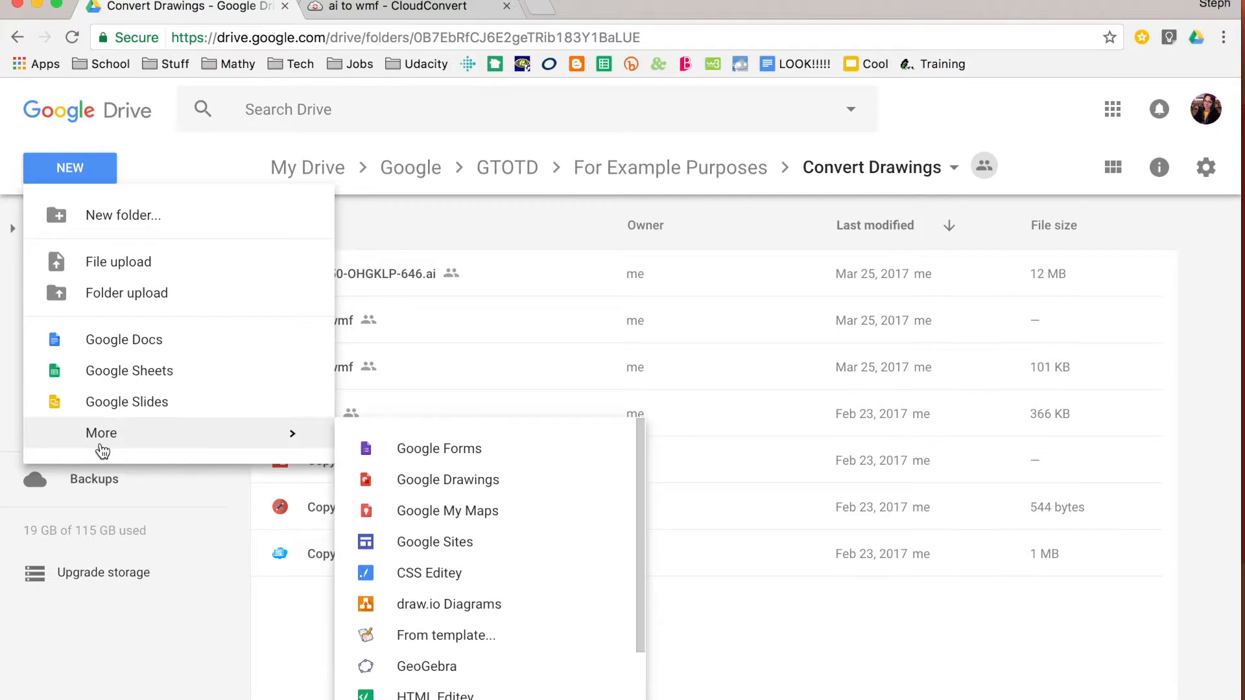
scroll(496, 592, down, 3)
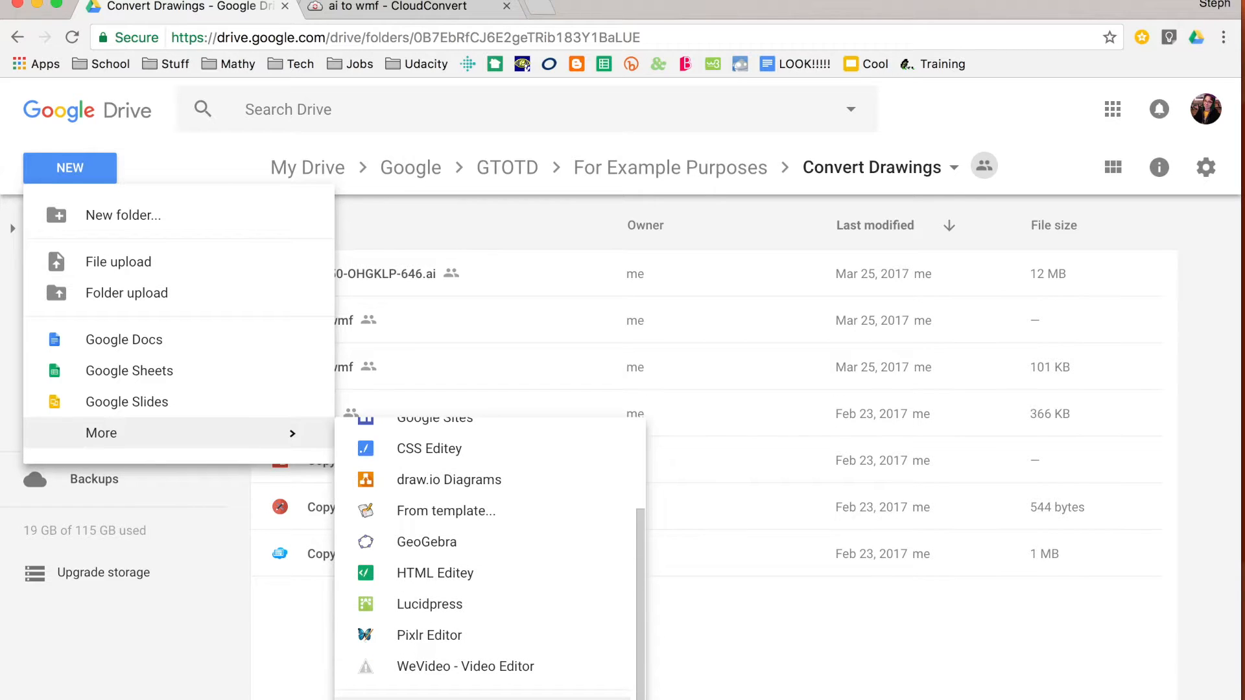
click(494, 699)
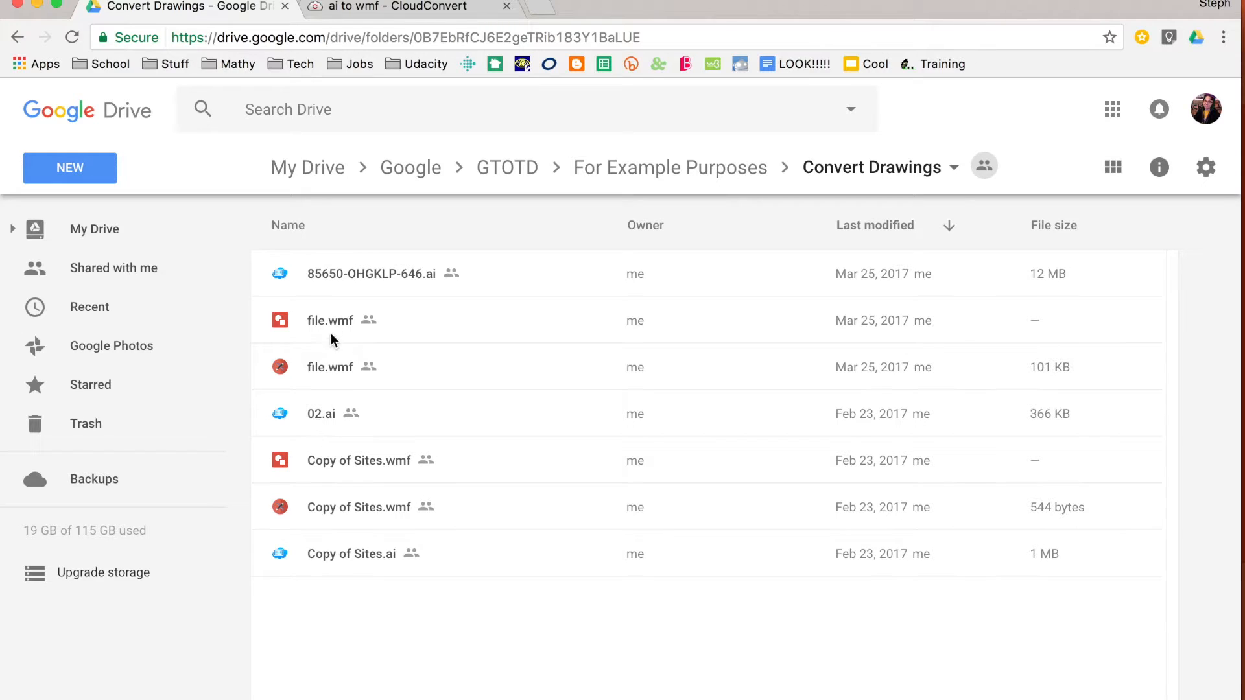
Check which apps are offered for opening the file 02.ai, without opening it.
right_click(308, 415)
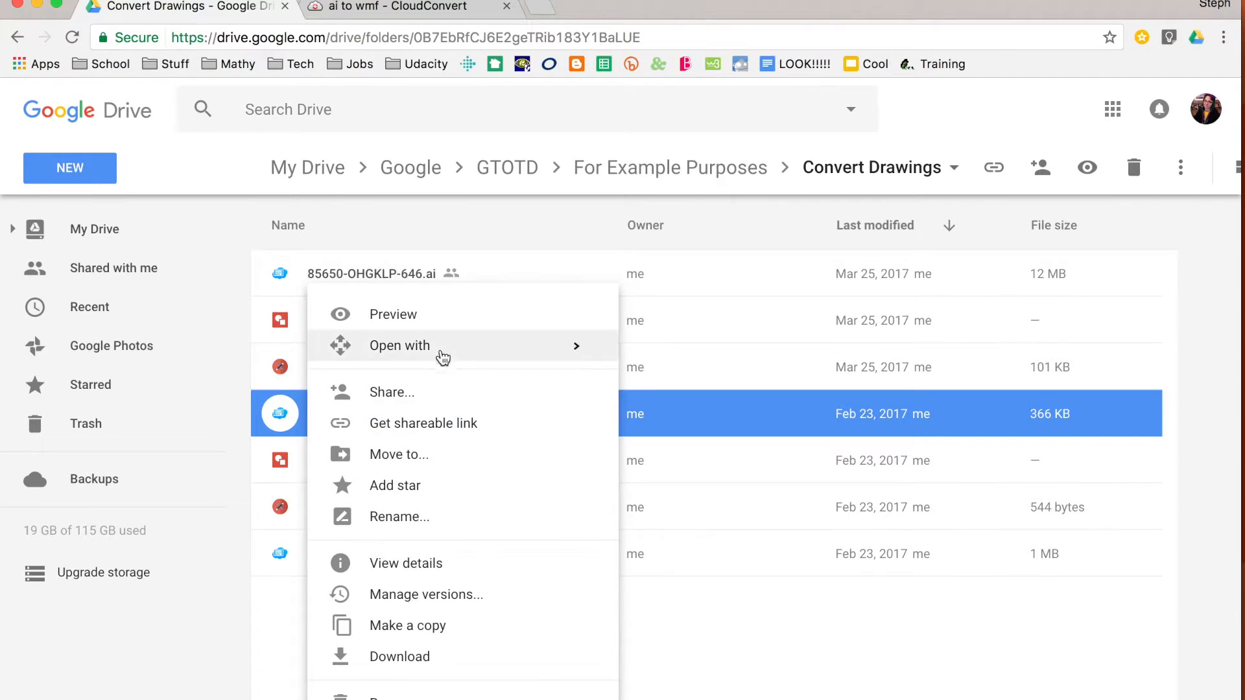
mouse_move(445, 350)
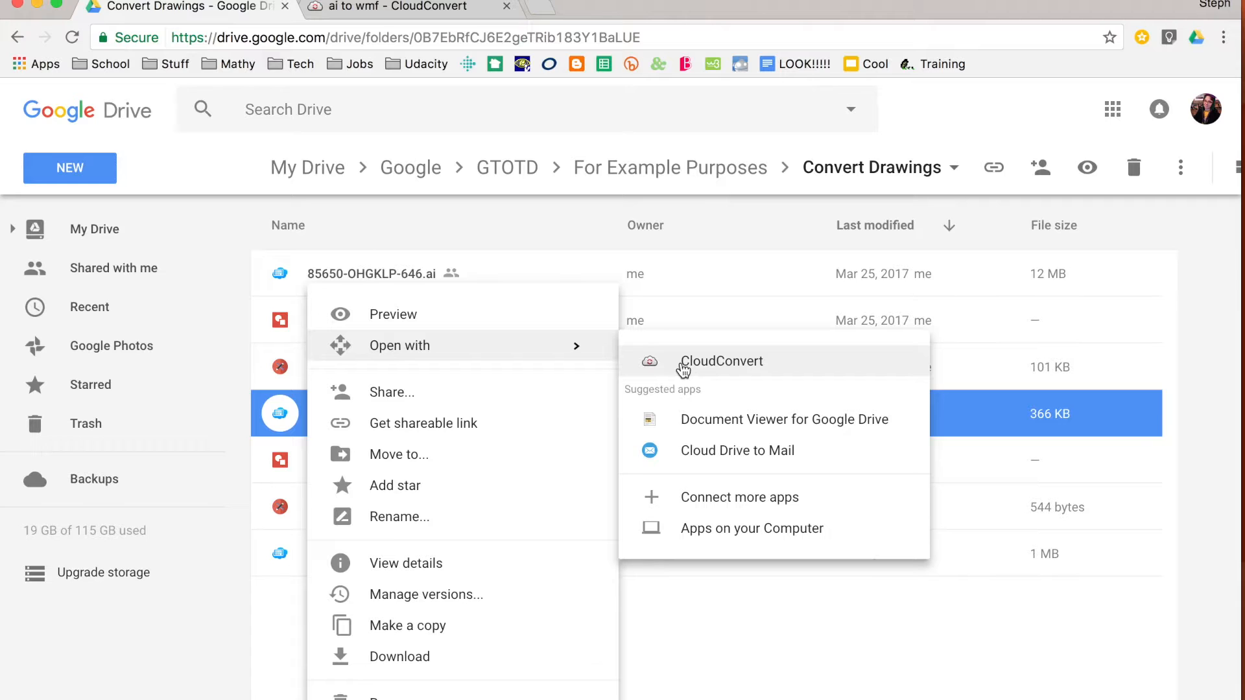
click(778, 633)
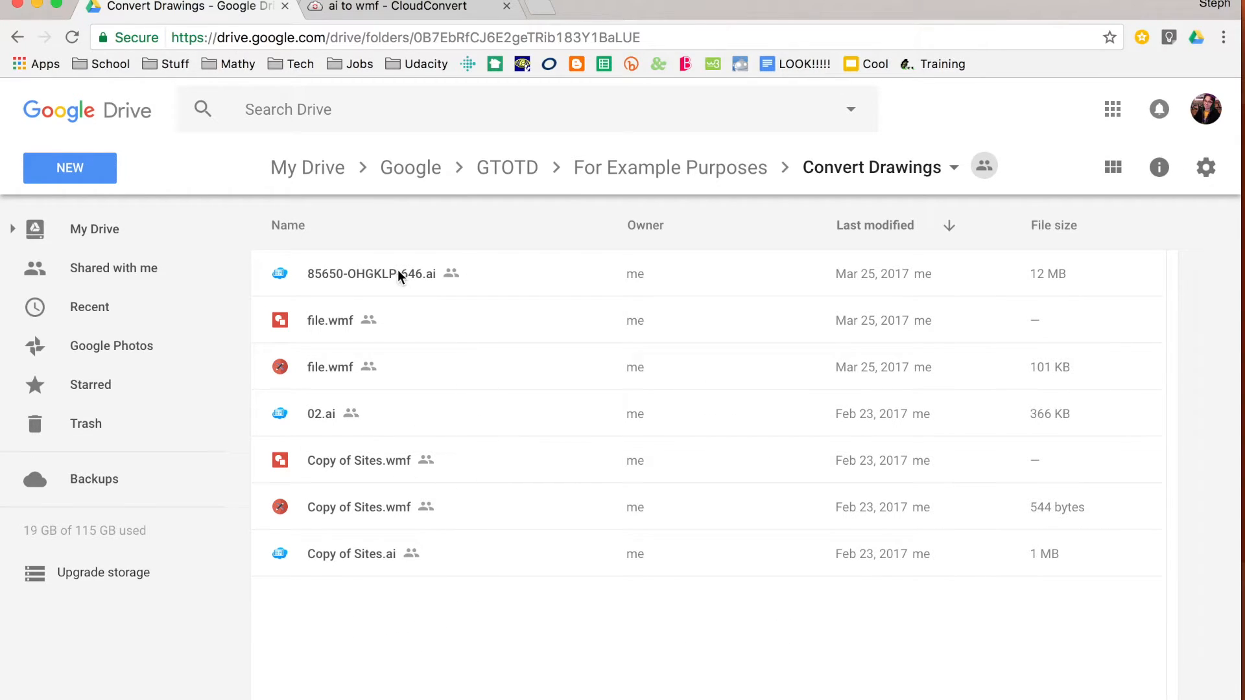
Find the converted file 85650-OHGKLP-646.wmf in My Drive and open it with Google Drawings.
click(102, 241)
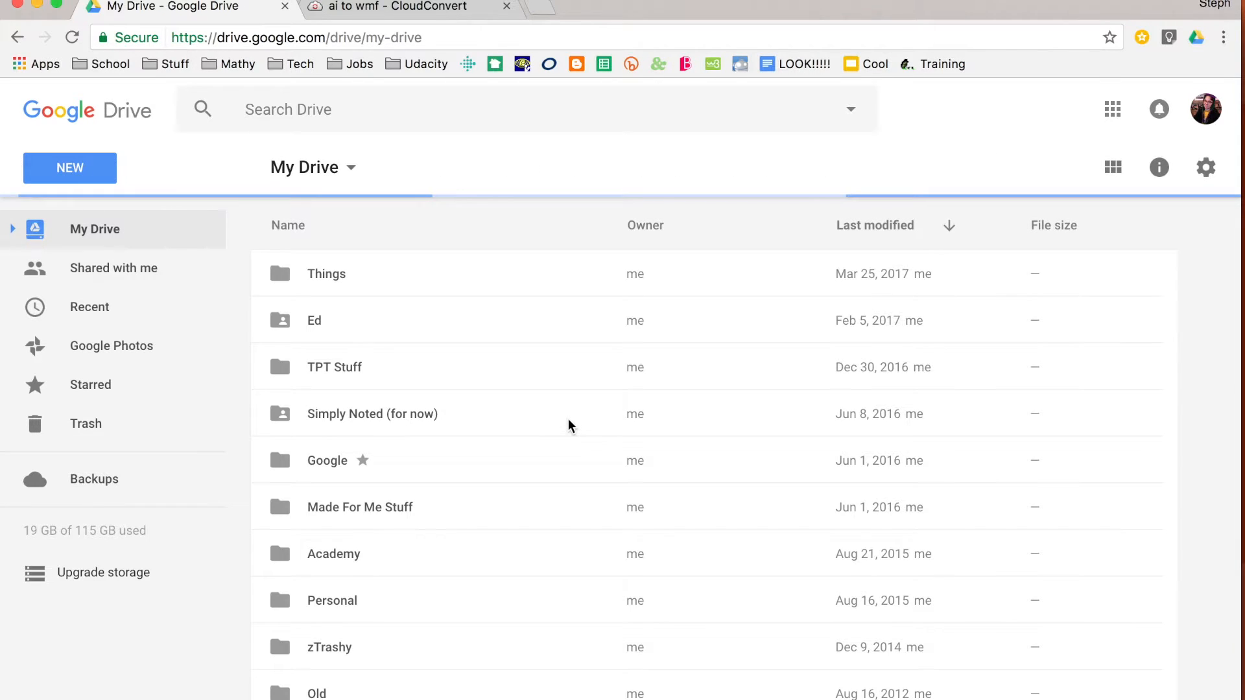
scroll(570, 426, down, 4)
click(391, 496)
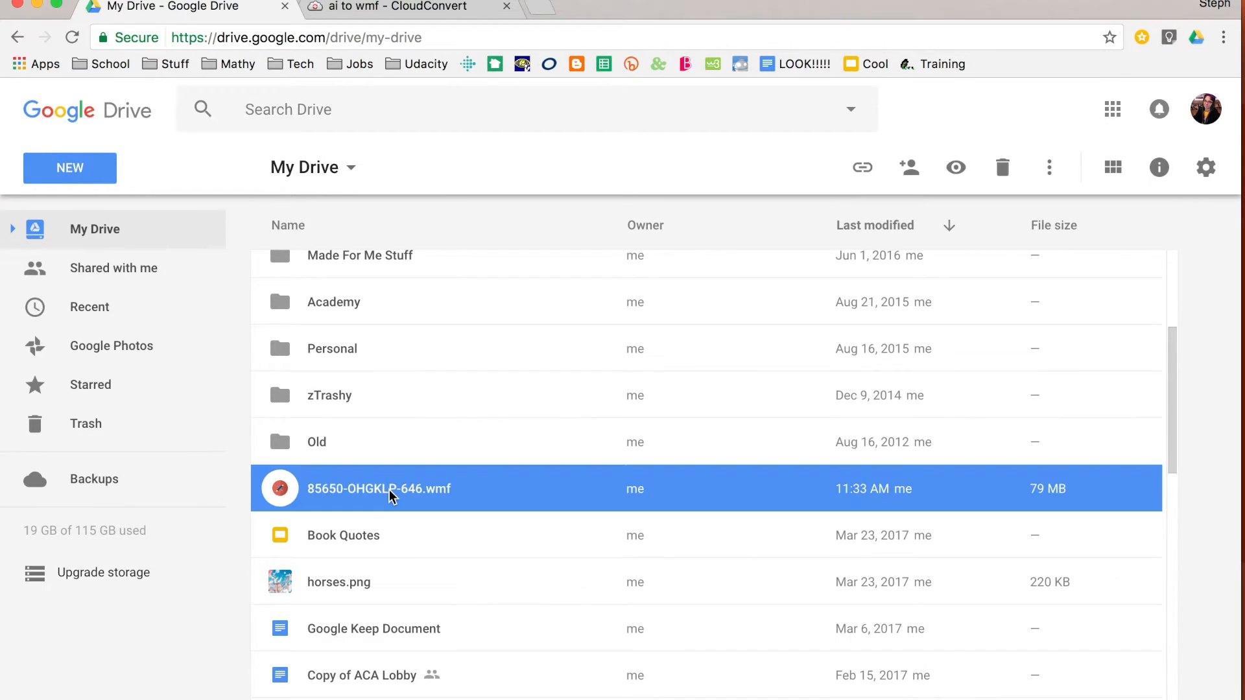
right_click(391, 496)
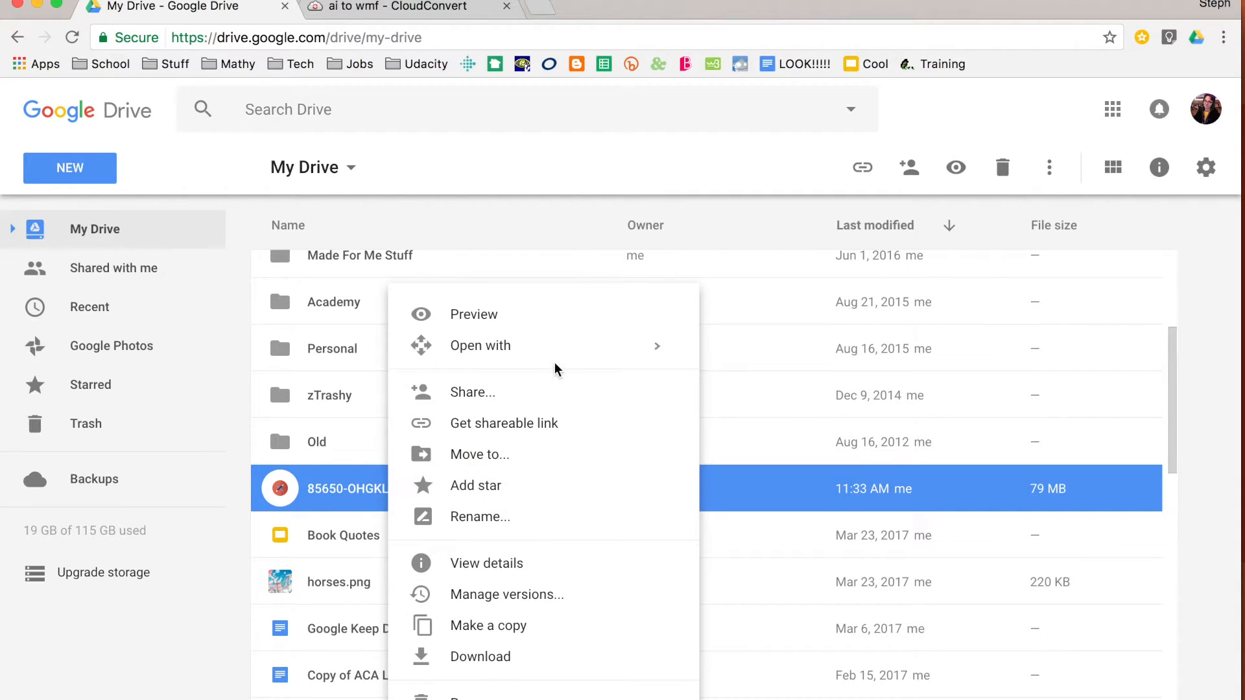
mouse_move(558, 359)
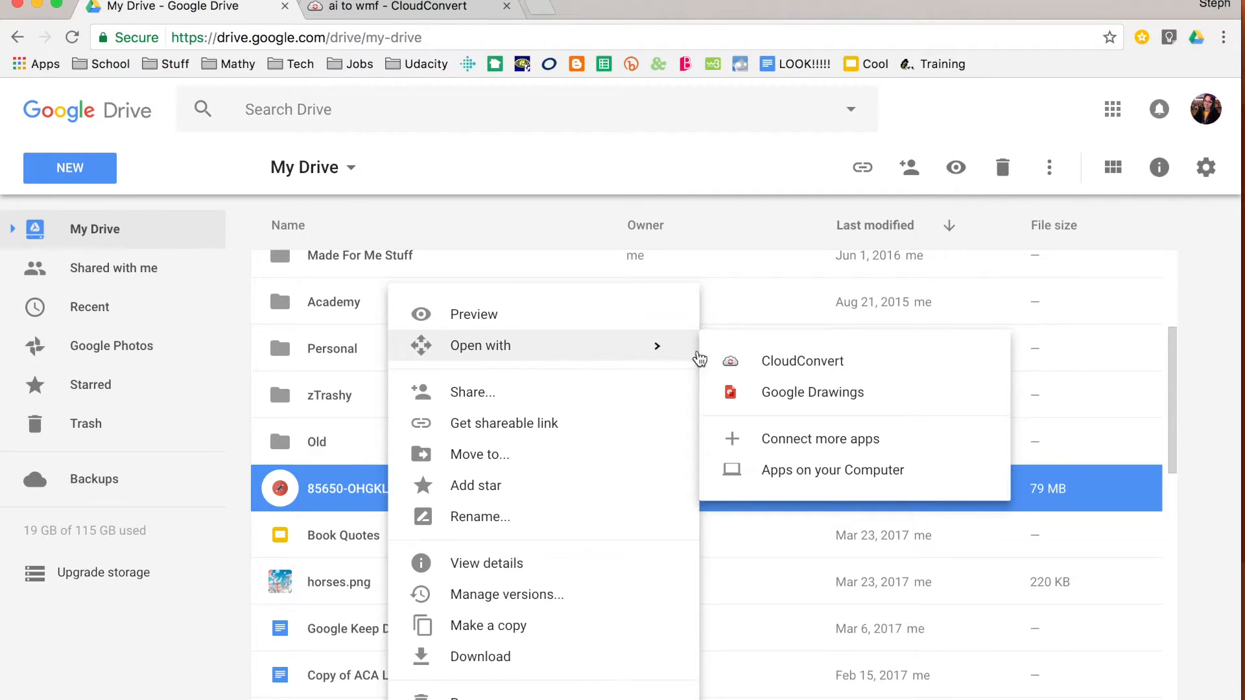
click(703, 397)
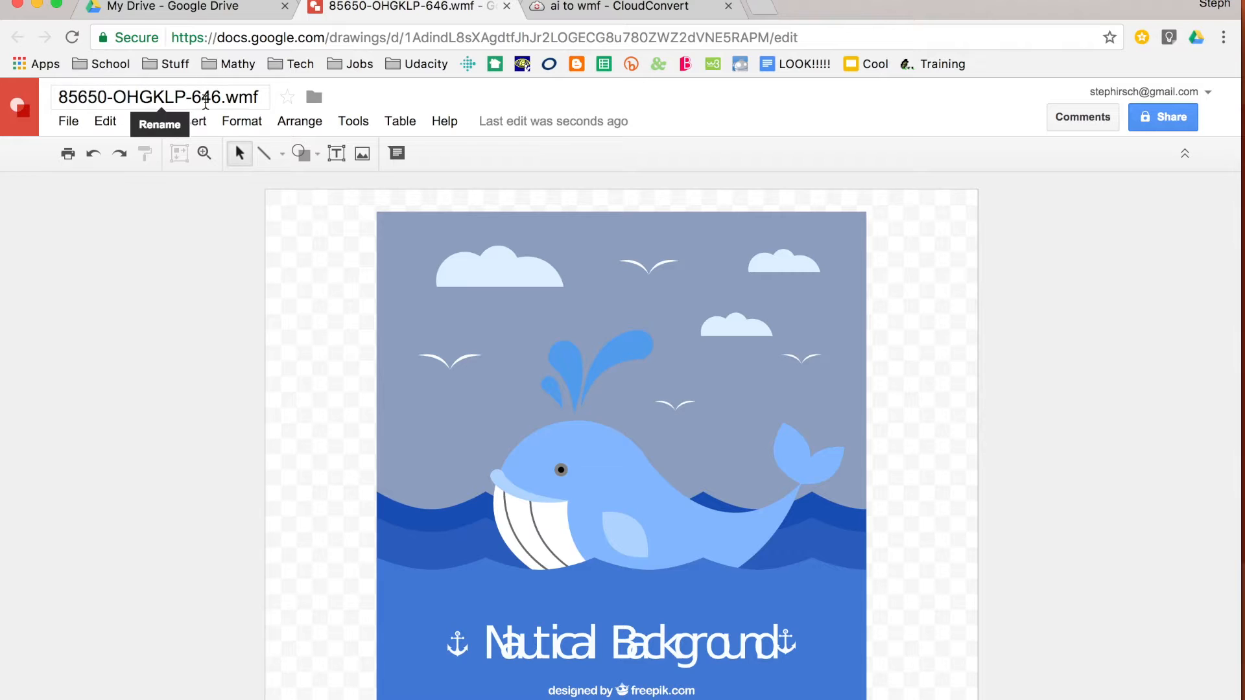
Check My Drive for the Google Drawings version of 85650-OHGKLP-646.wmf, and return to the open drawing.
click(203, 6)
key(Escape)
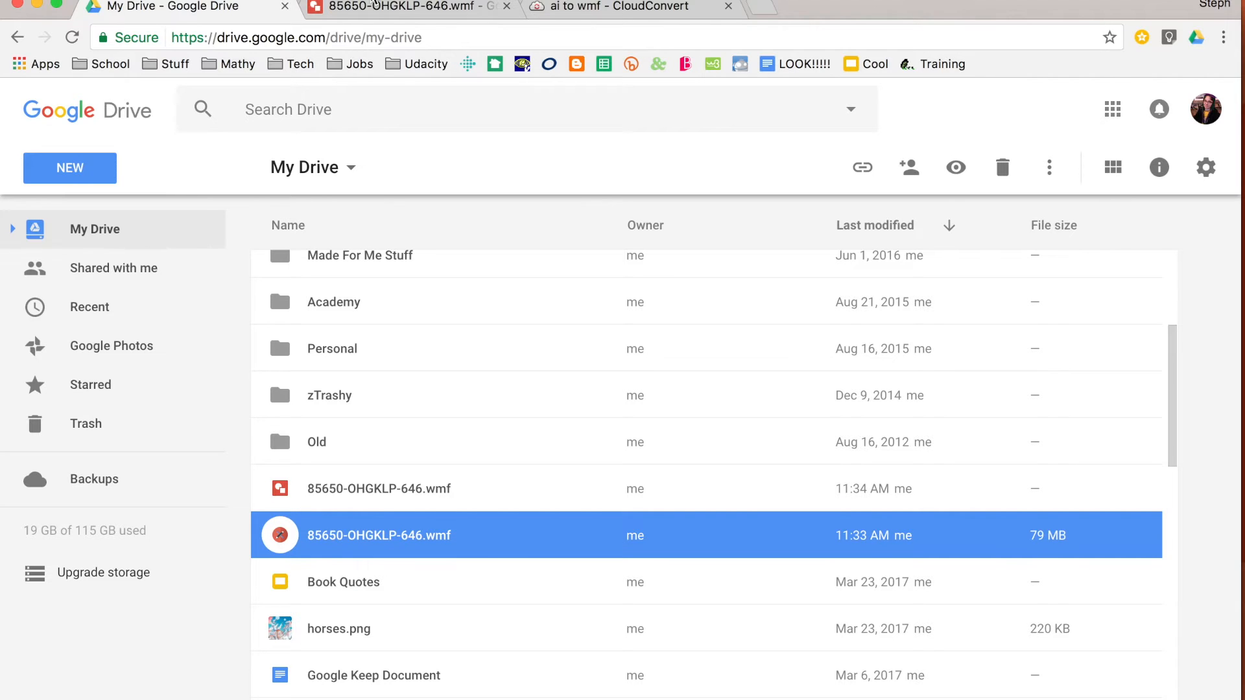
click(372, 9)
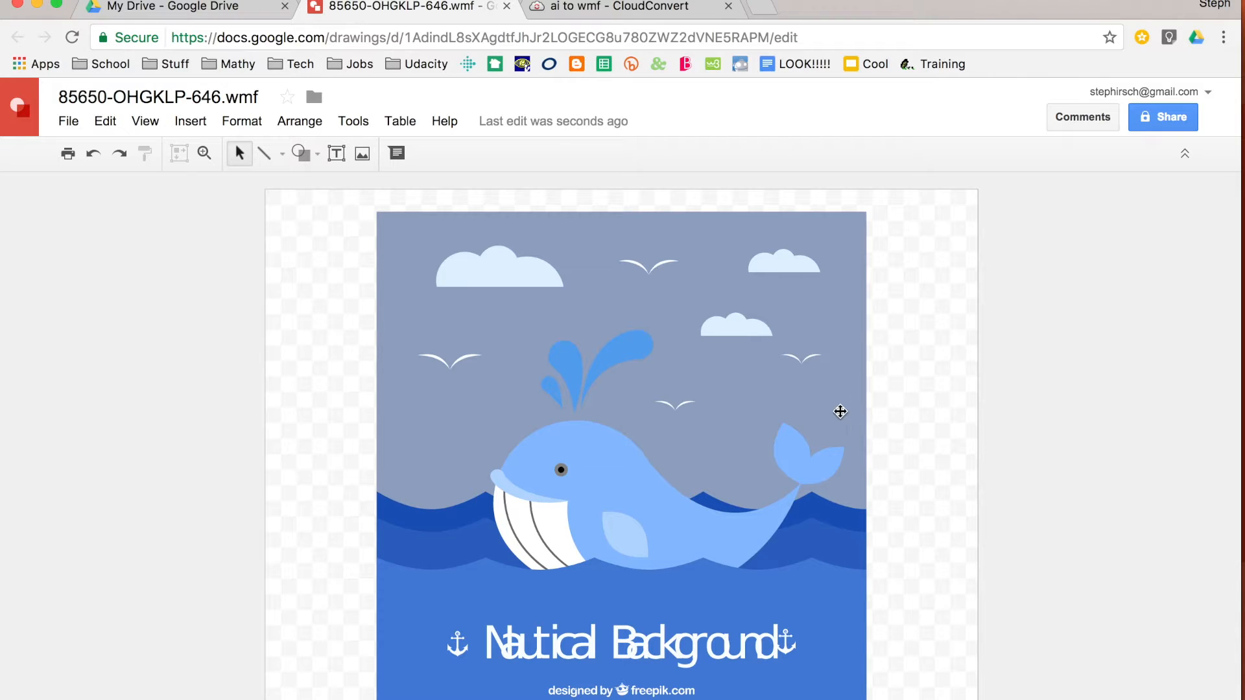
Ungroup the imported whale illustration into its individual shapes and clear the selection.
click(839, 412)
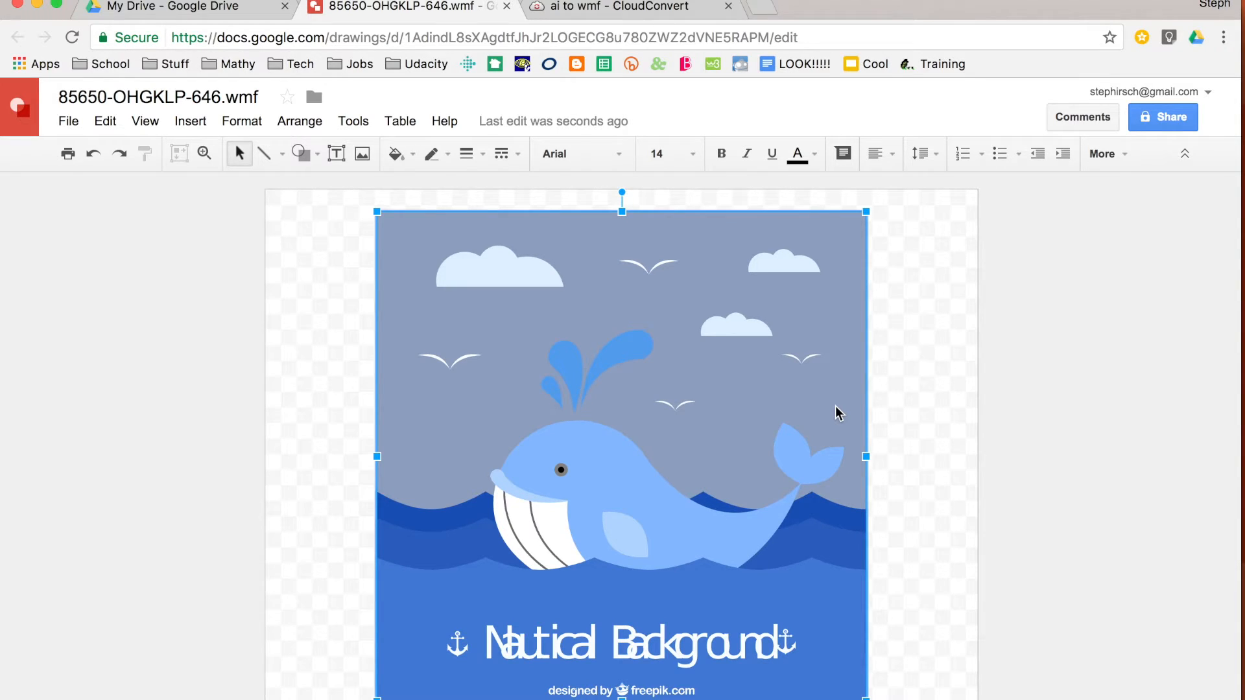
right_click(837, 412)
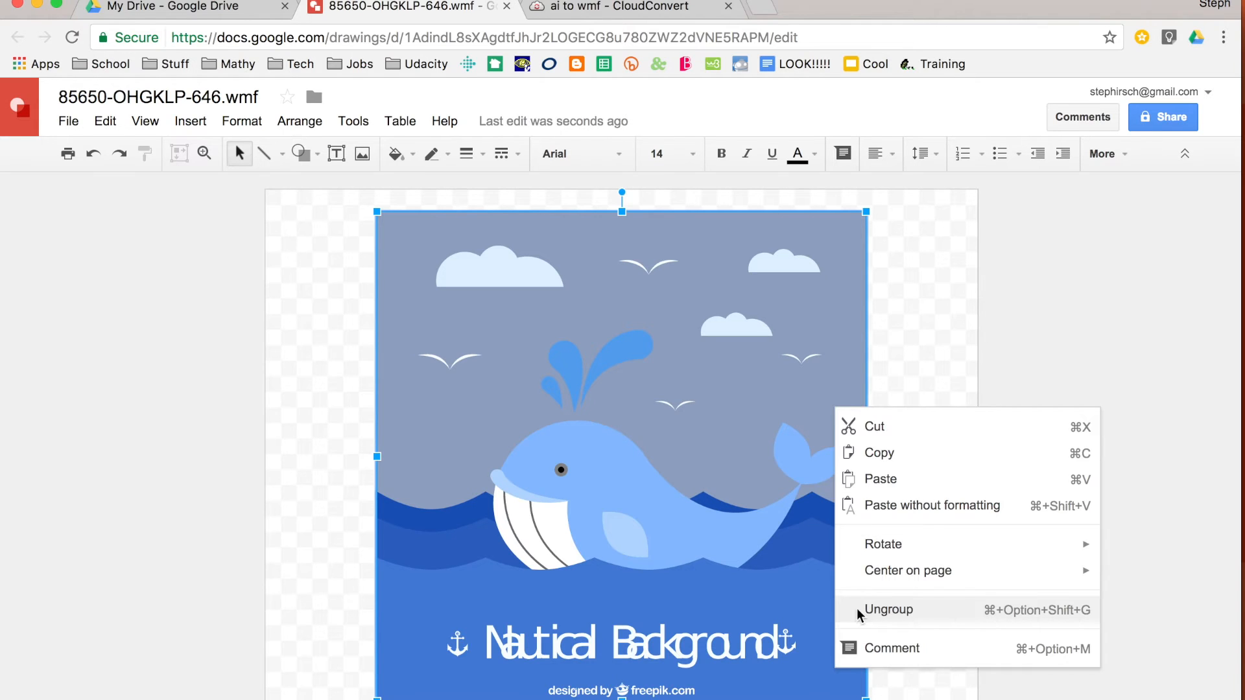
click(857, 610)
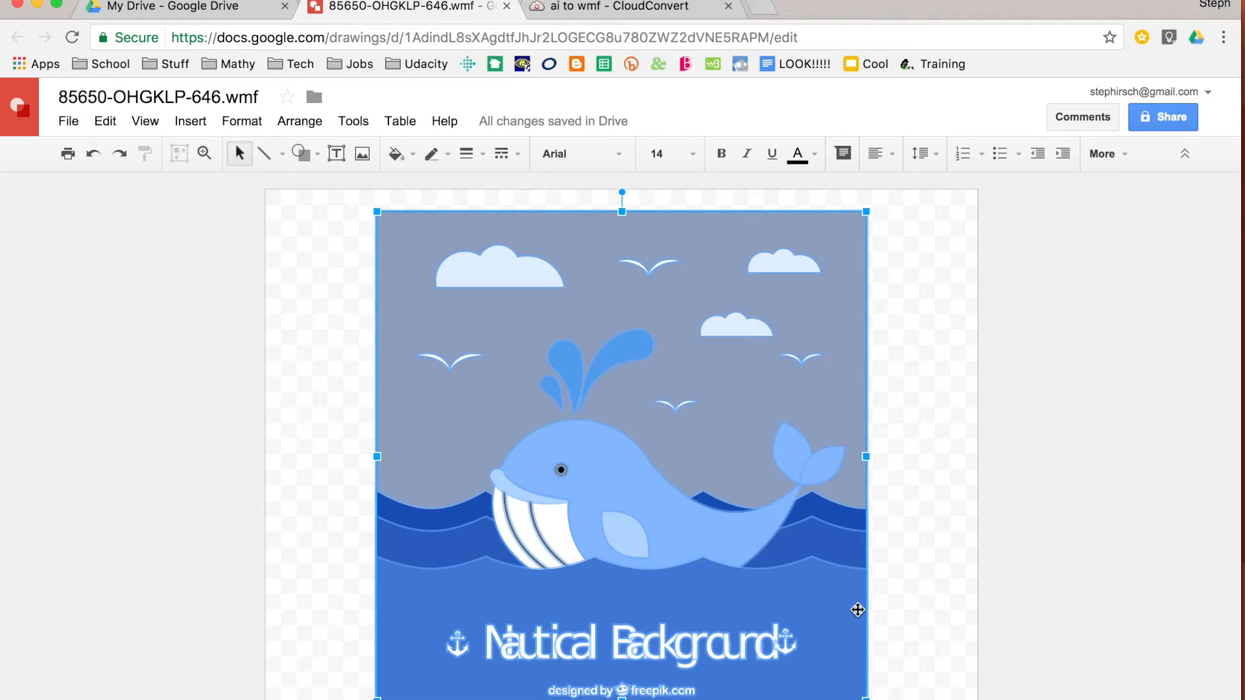
click(944, 601)
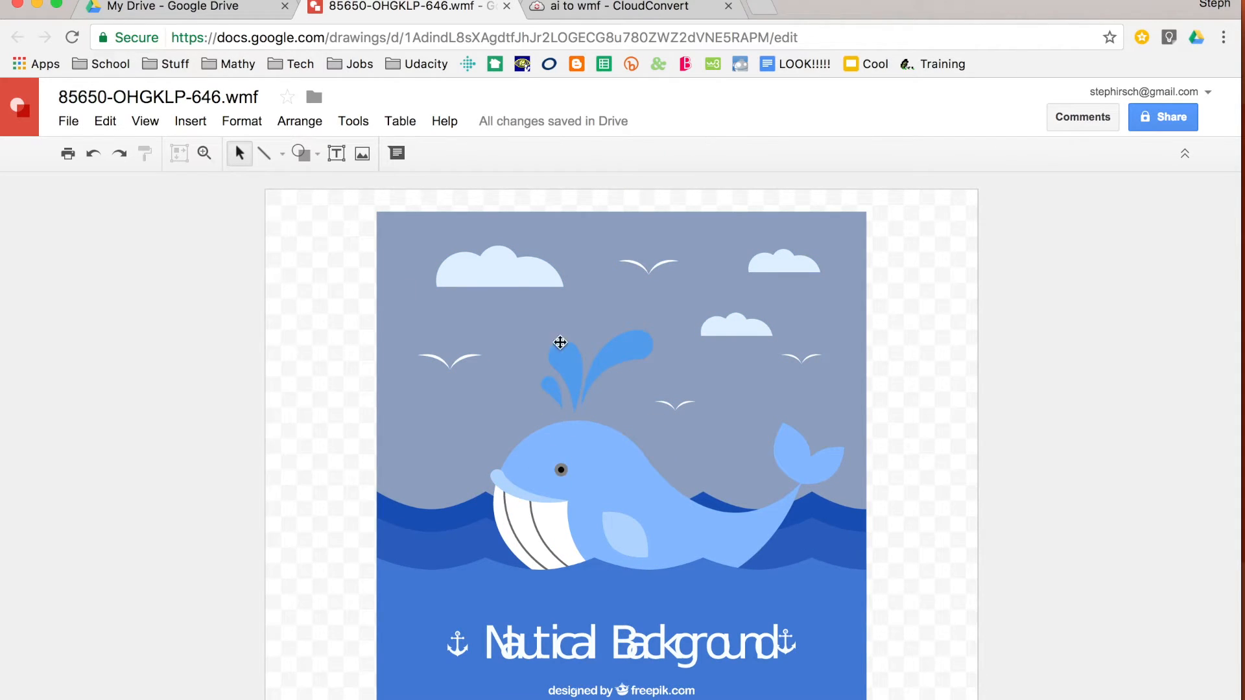
Delete the largest cloud and spread the whale's three spout drops across the sky: the largest up-left, the middle one over the left bird, the smallest rightward.
mouse_move(511, 275)
mouse_down()
mouse_move(154, 304)
mouse_move(349, 305)
mouse_move(570, 361)
mouse_move(528, 286)
mouse_up()
key(Delete)
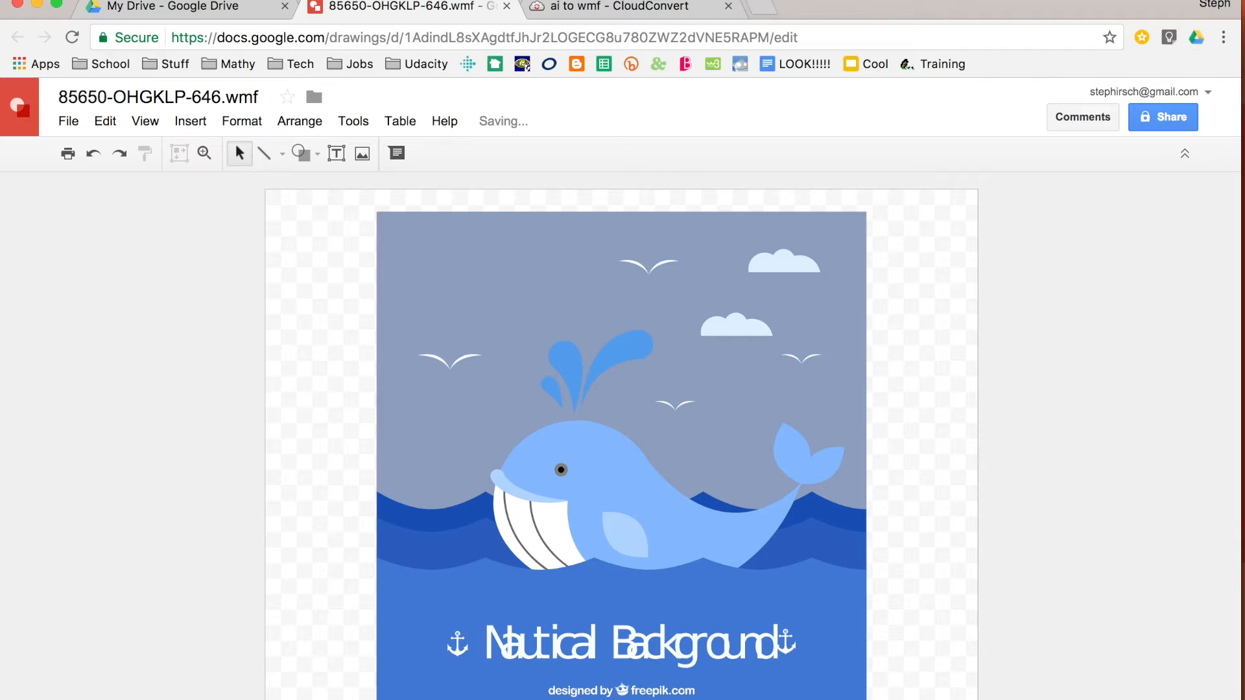
click(628, 352)
drag(616, 325, 548, 233)
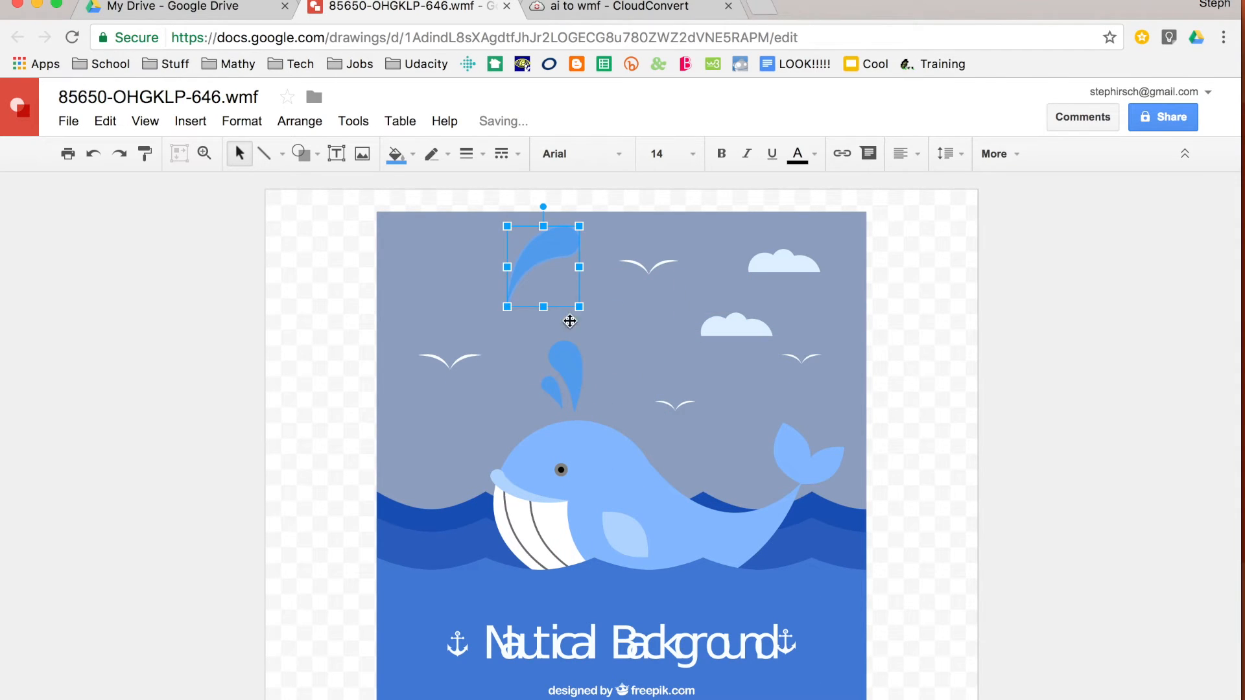
drag(564, 365, 474, 343)
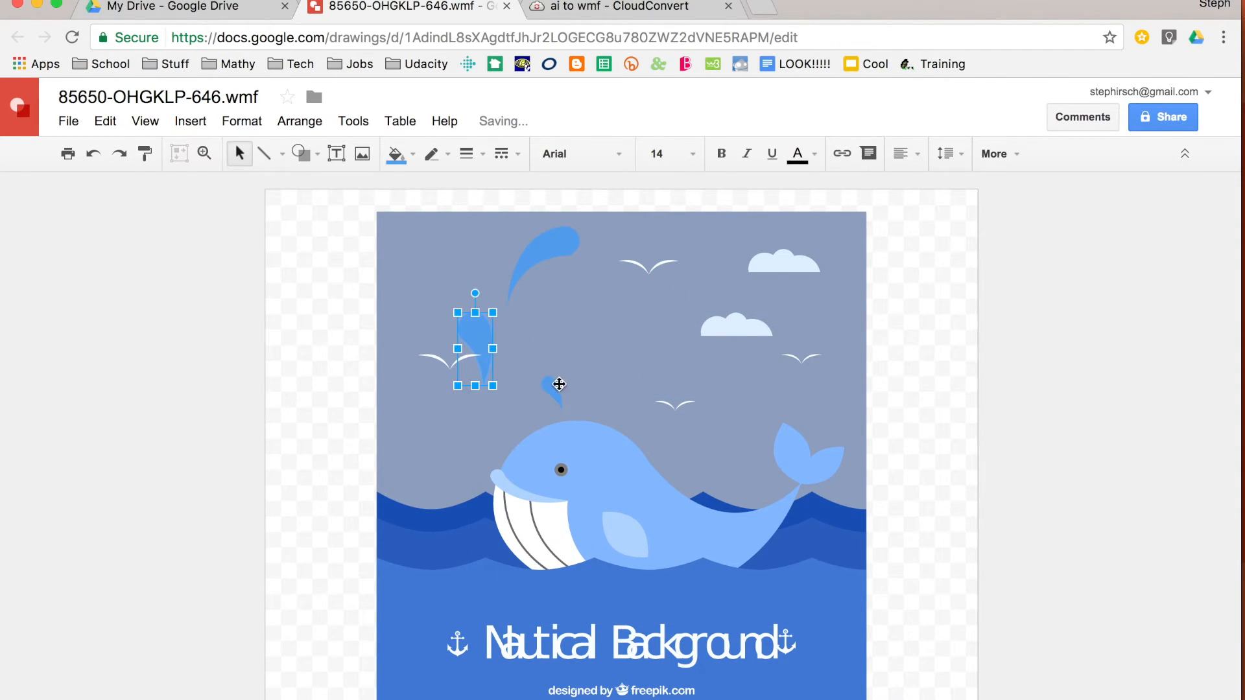
drag(550, 387, 620, 332)
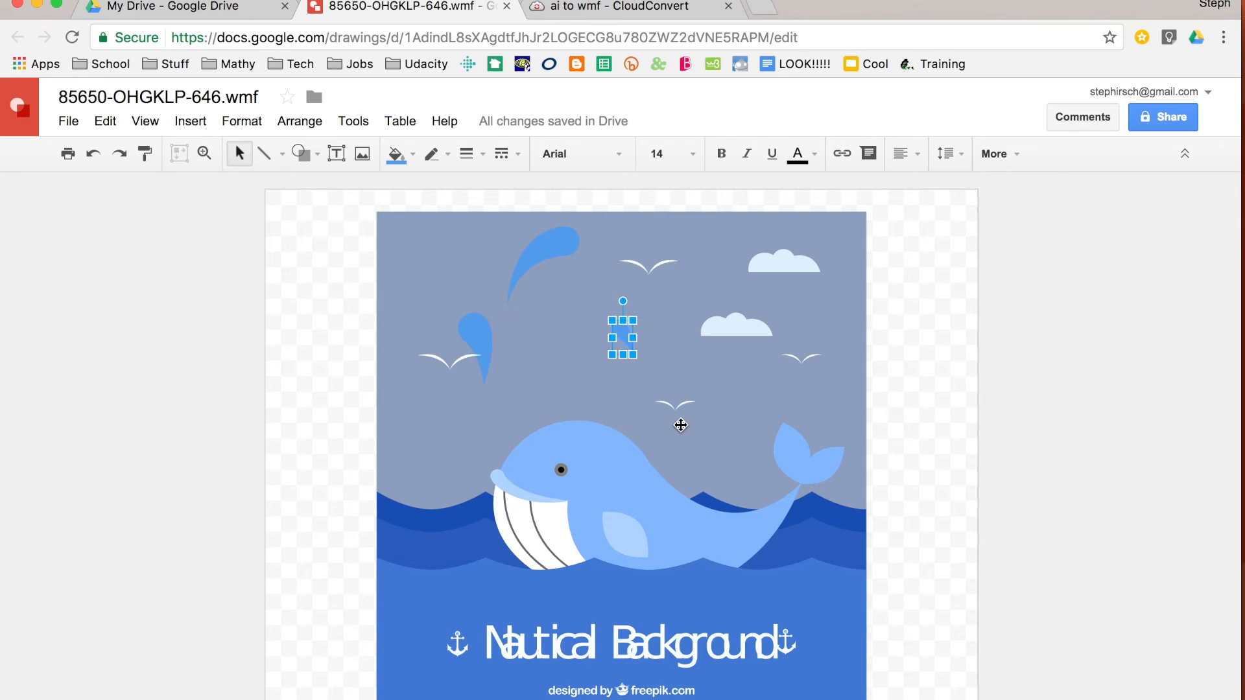
Delete the frontmost light blue wave shape that covers the whale's underside.
click(477, 582)
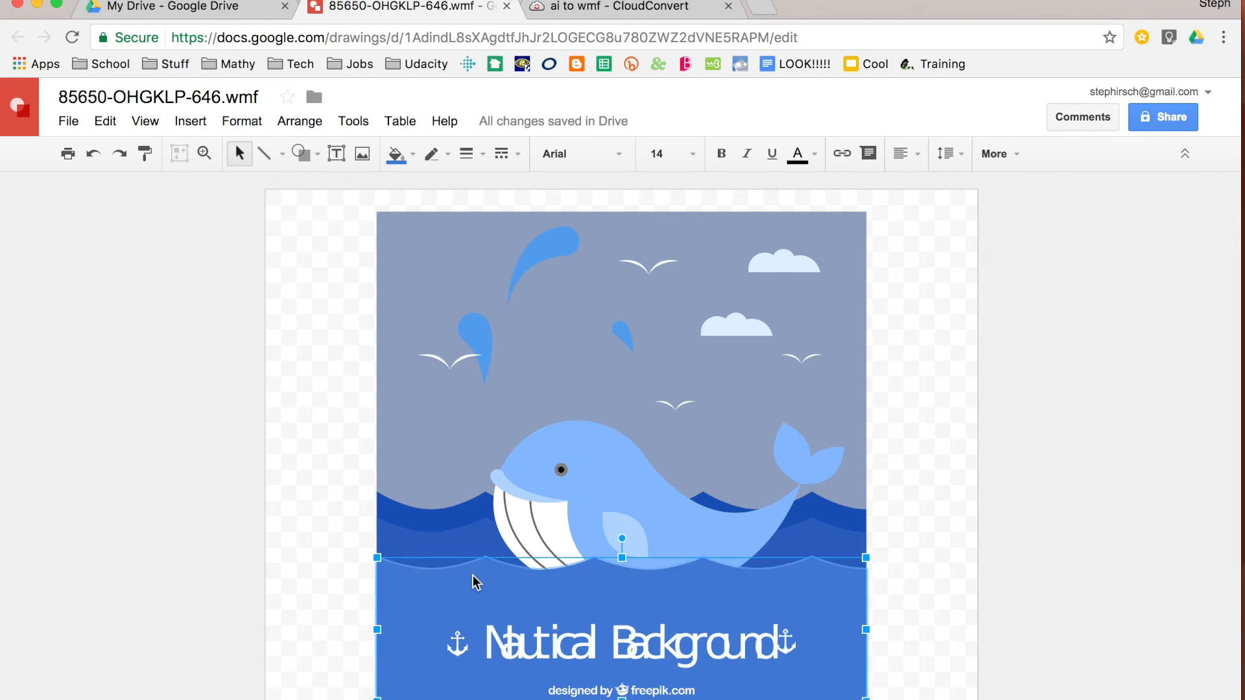
key(Delete)
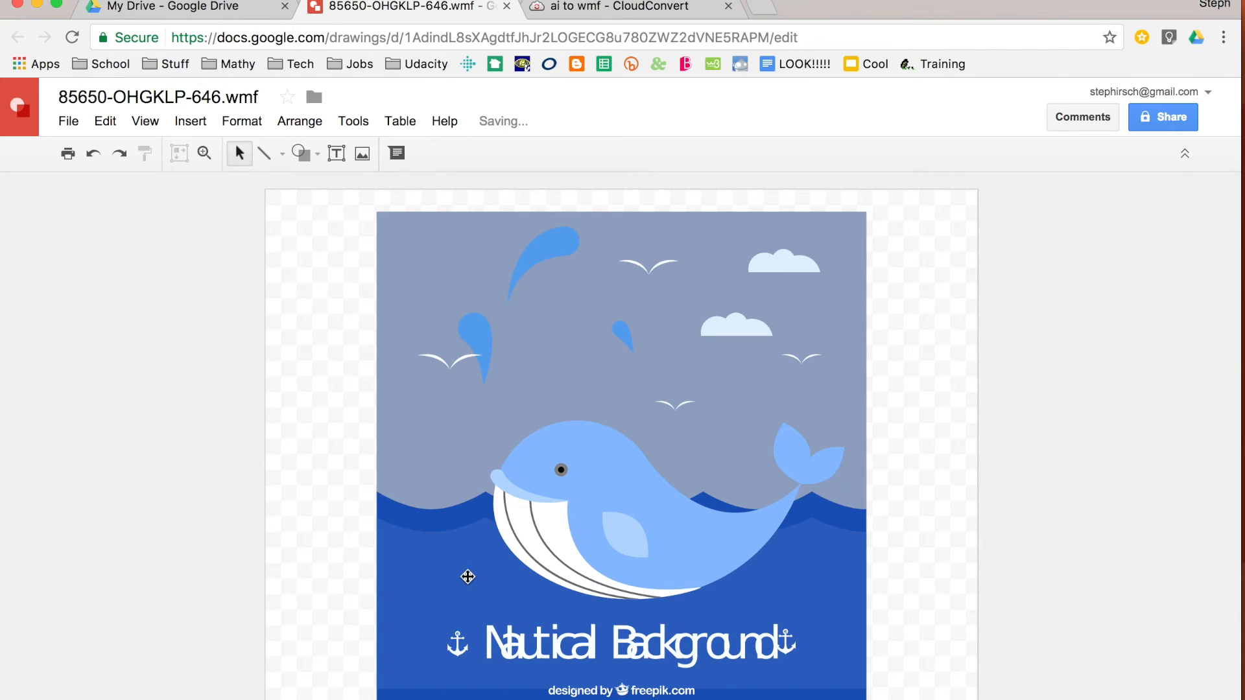